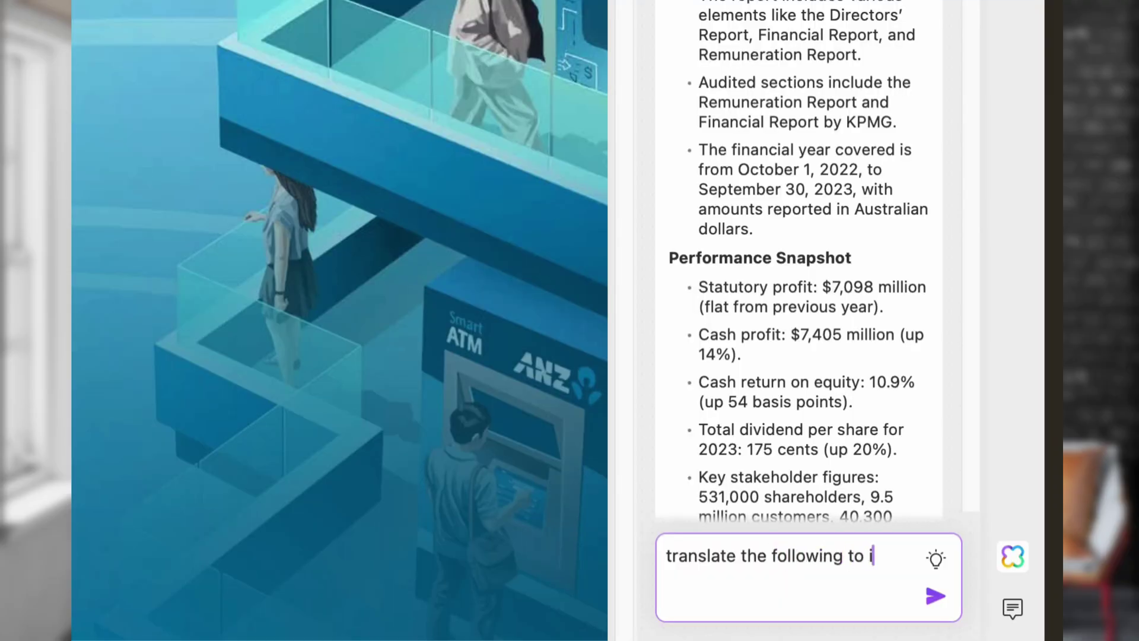
- Ask the AI assistant to "translate the following to italian" with the copied text pasted after the request
type("ian")
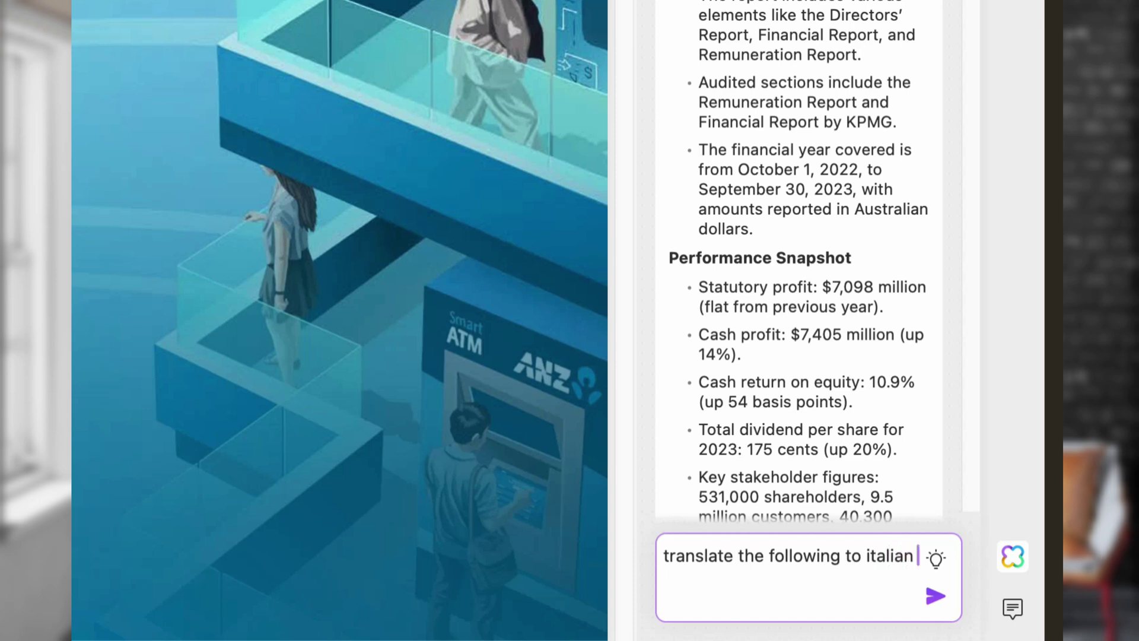
key("super+v")
key("Return")
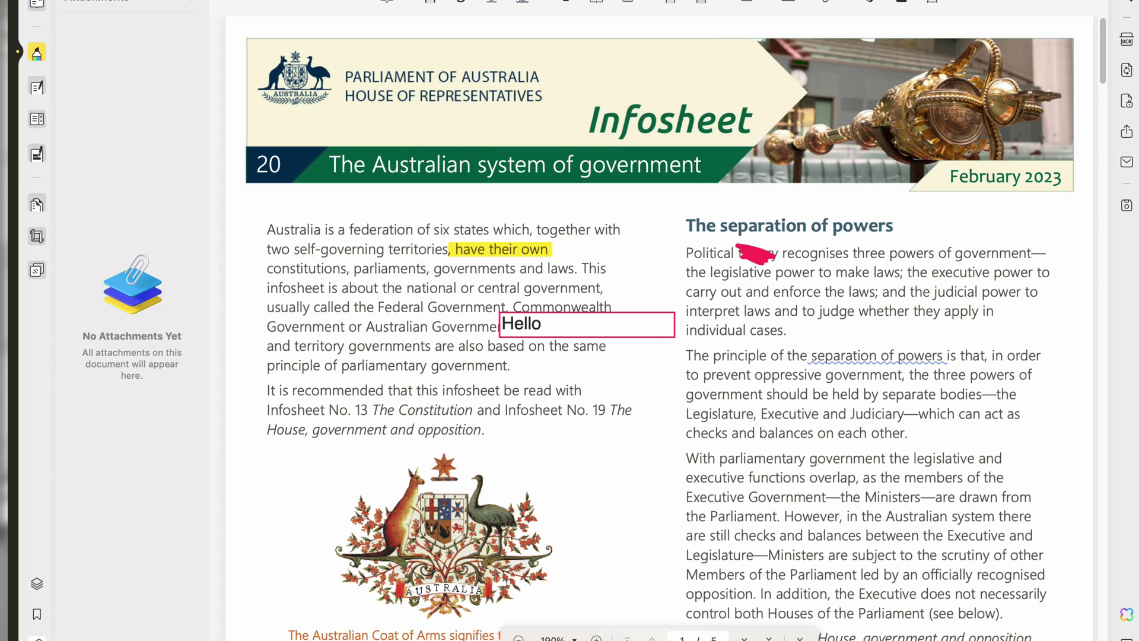
- Place a REVISED stamp over the separation of powers text on the infosheet's first page
left_click(902, 2)
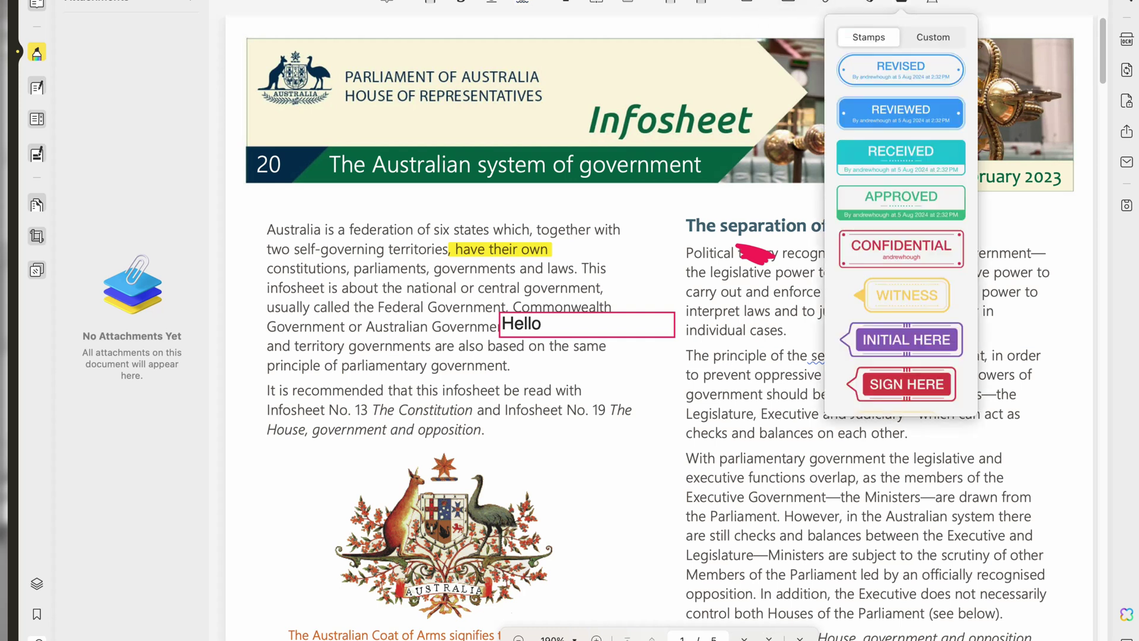
left_click(900, 70)
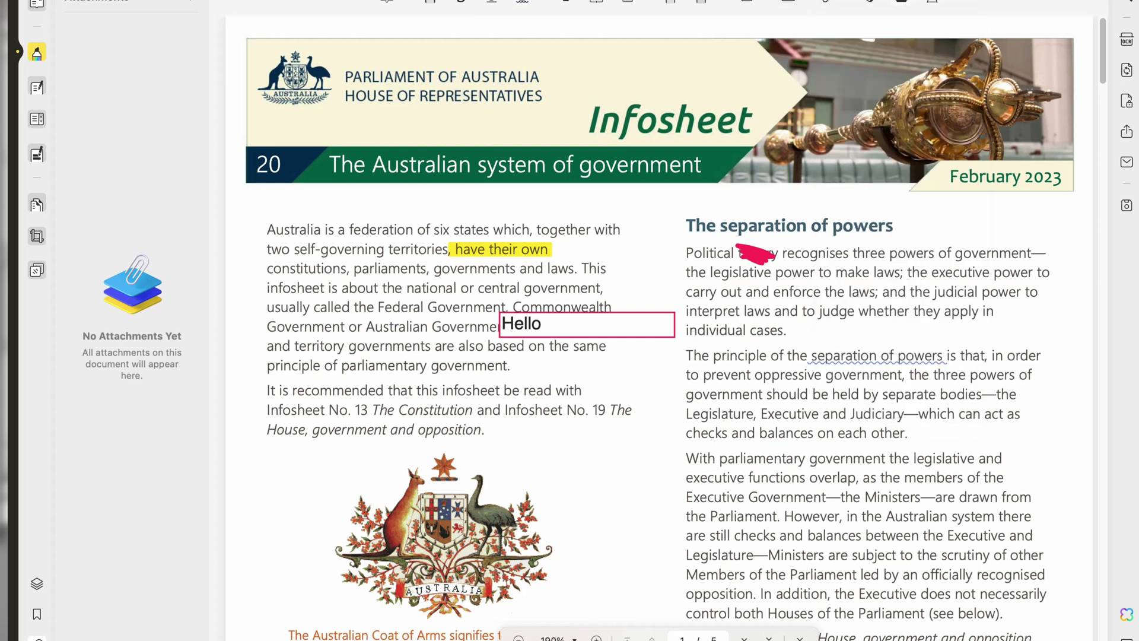
left_click(788, 462)
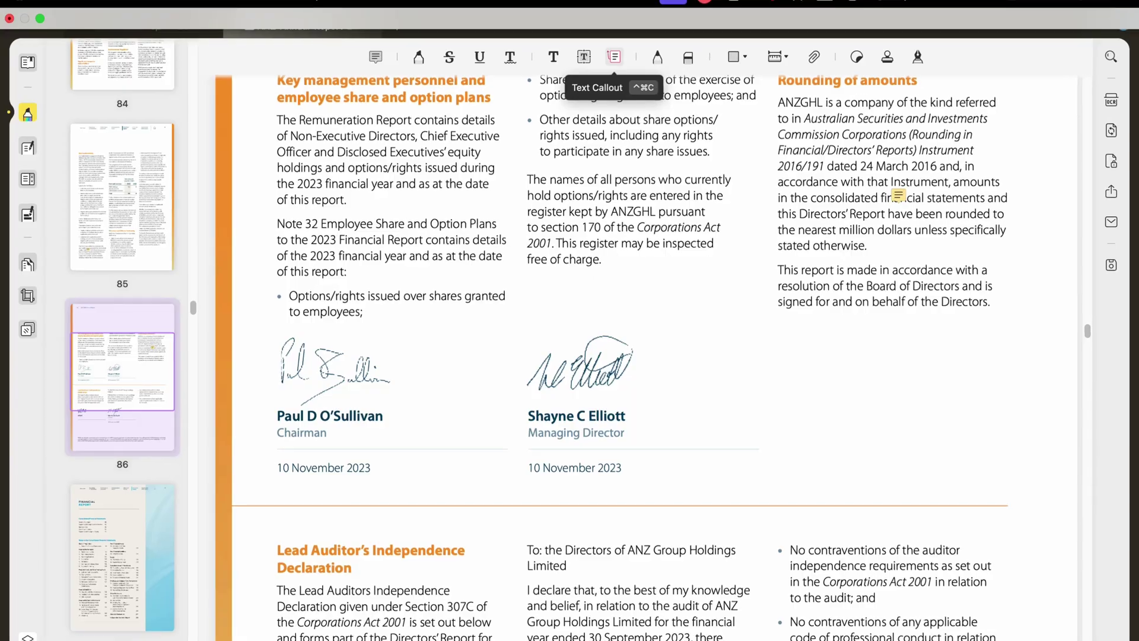
- Add a text callout reading "How many shares?" that points at the Note 32 Employee Share and Option Plans paragraph
left_click(625, 53)
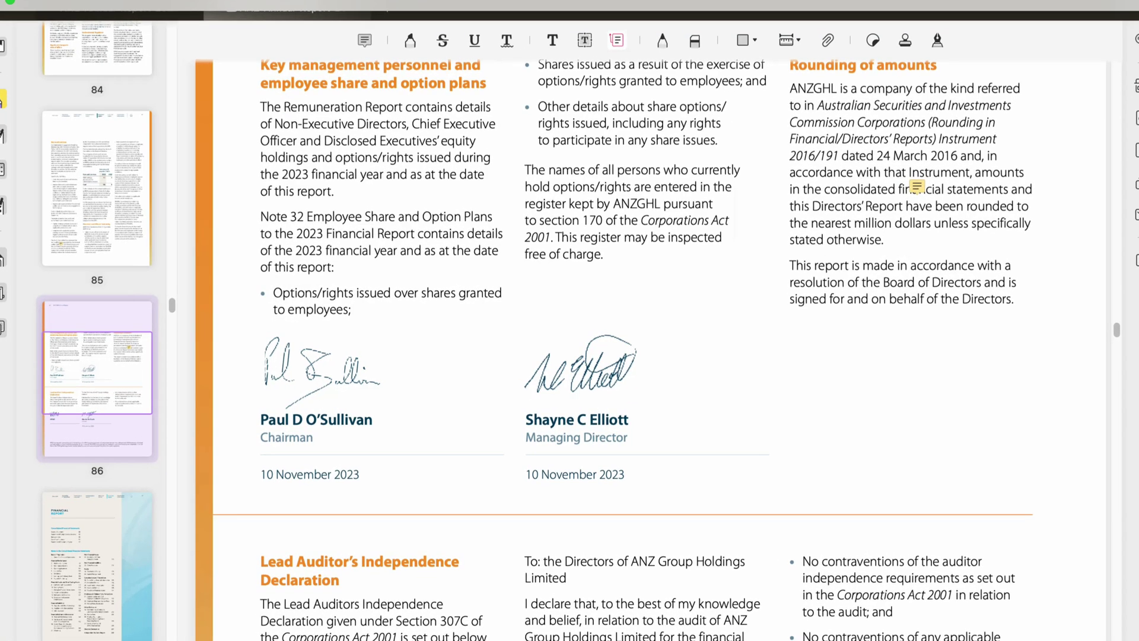
left_click(331, 212)
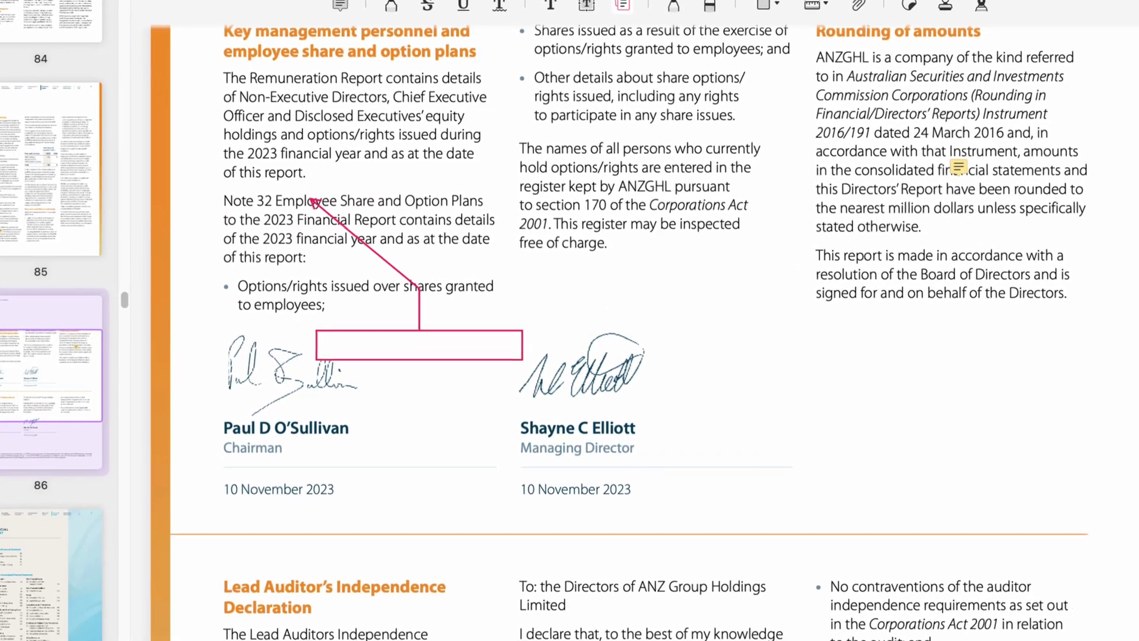
type("How p")
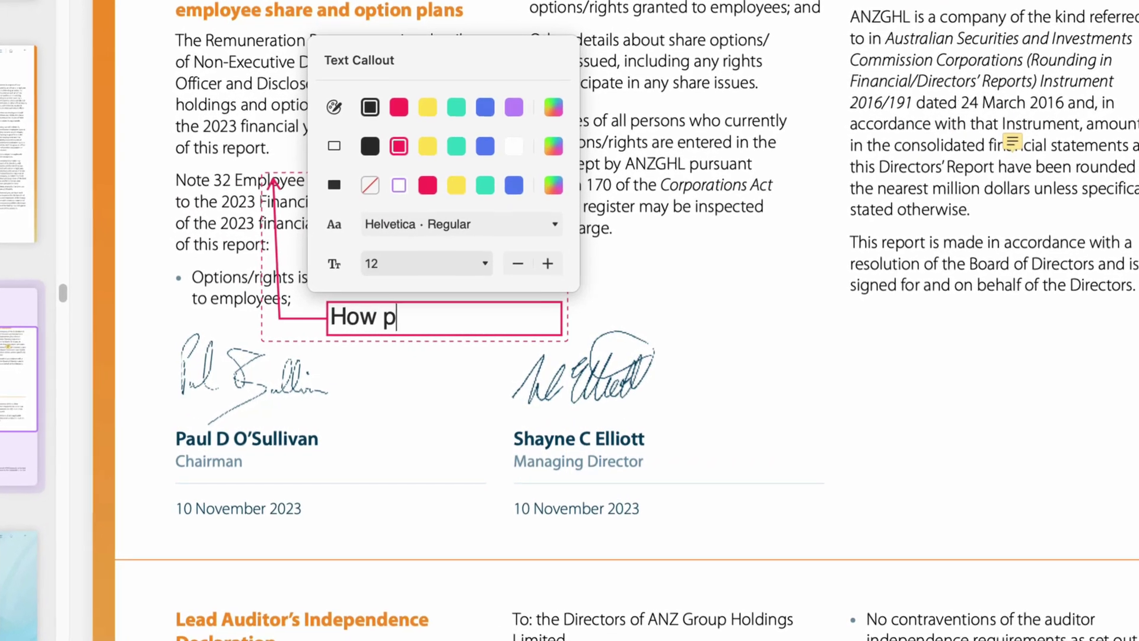
key("BackSpace")
type("many shares?")
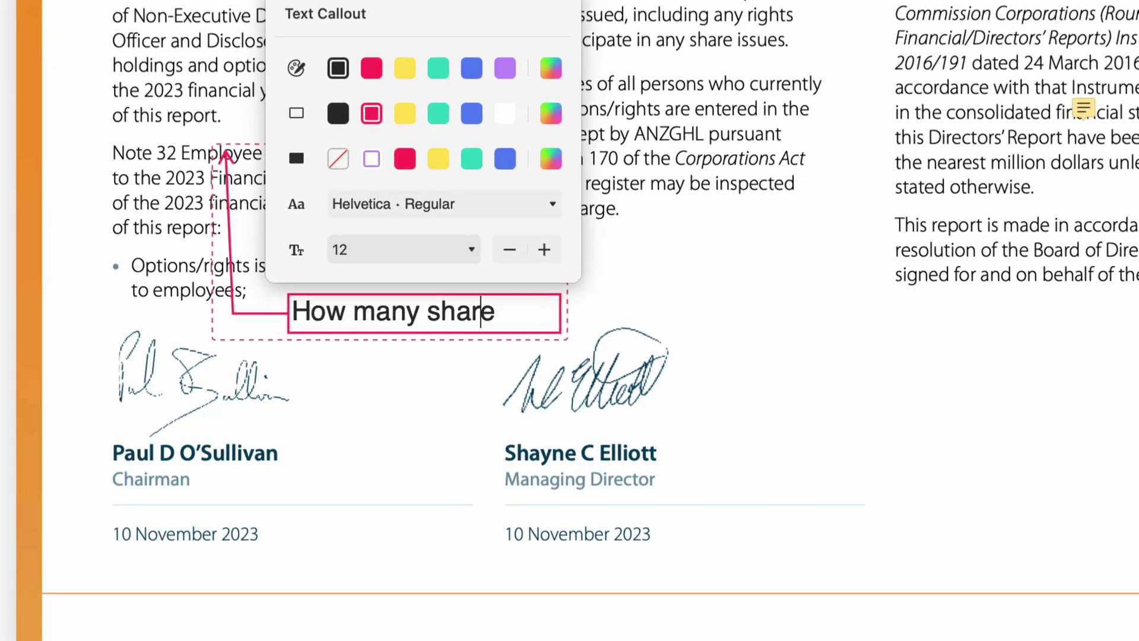
key("Escape")
key("Escape")
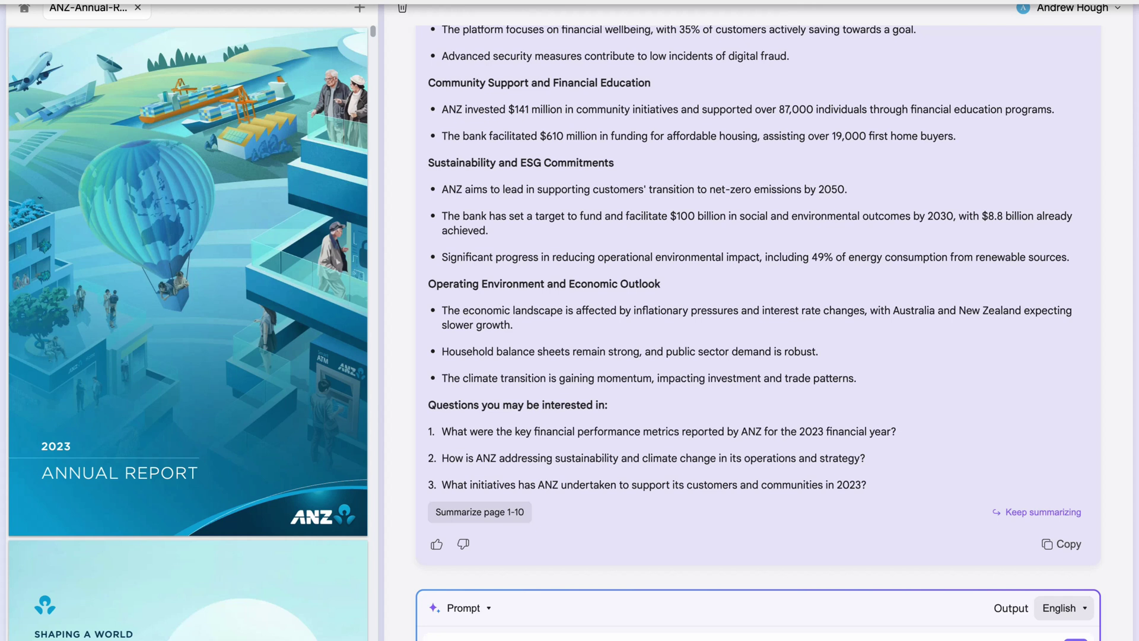
key("Return")
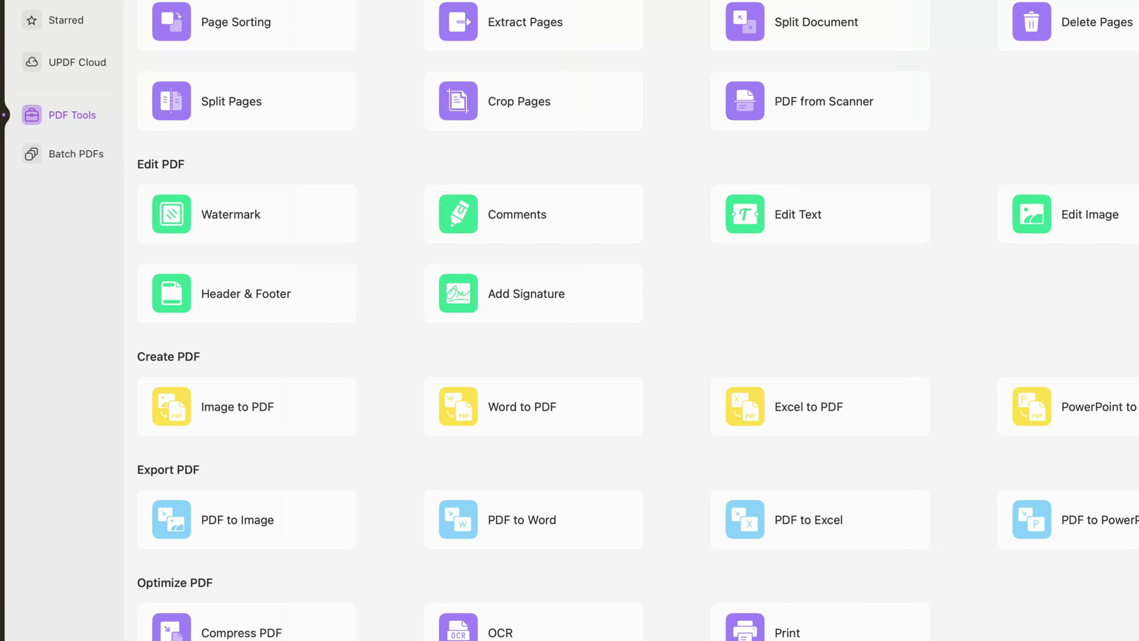
scroll(637, 320, "down", 5)
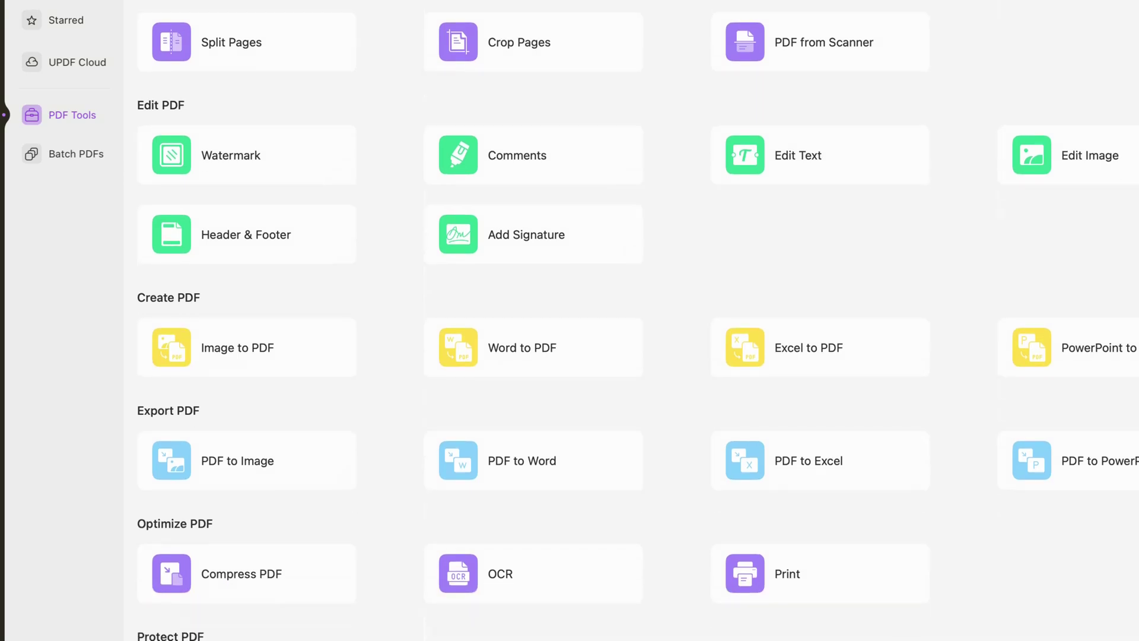
scroll(638, 320, "up", 3)
scroll(534, 309, "up", 2)
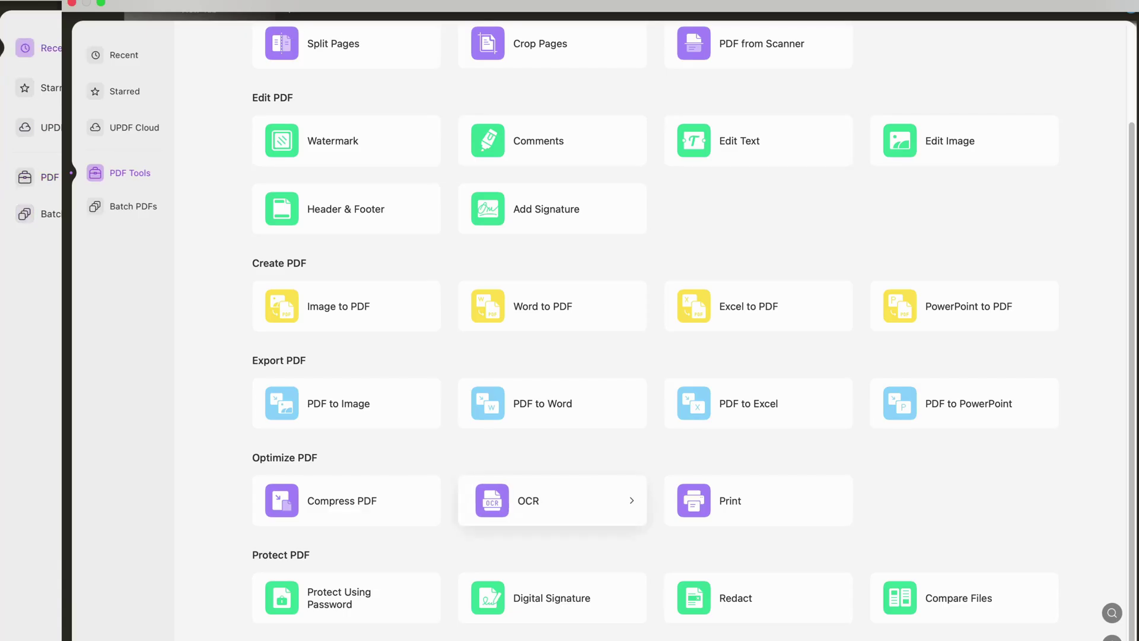
- Open the Australian system of government infosheet with the OCR tool and install the required plugin
left_click(522, 500)
double_click(283, 262)
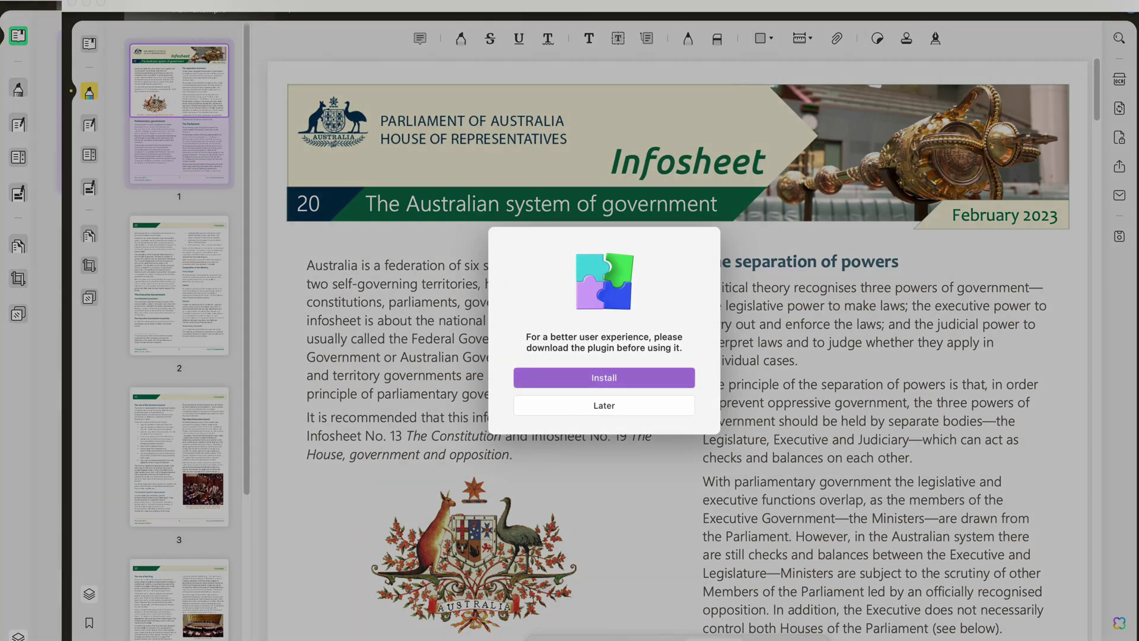
left_click(604, 378)
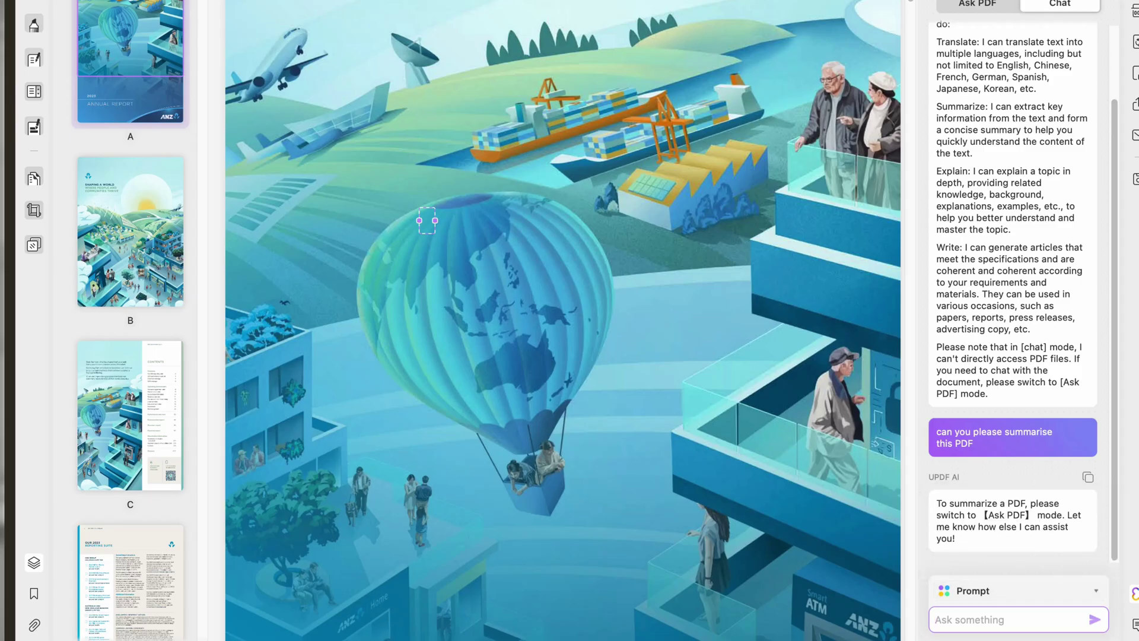
- In Ask PDF mode, request "translate the following to italian" with the copied ANZ report summary pasted in
left_click(978, 3)
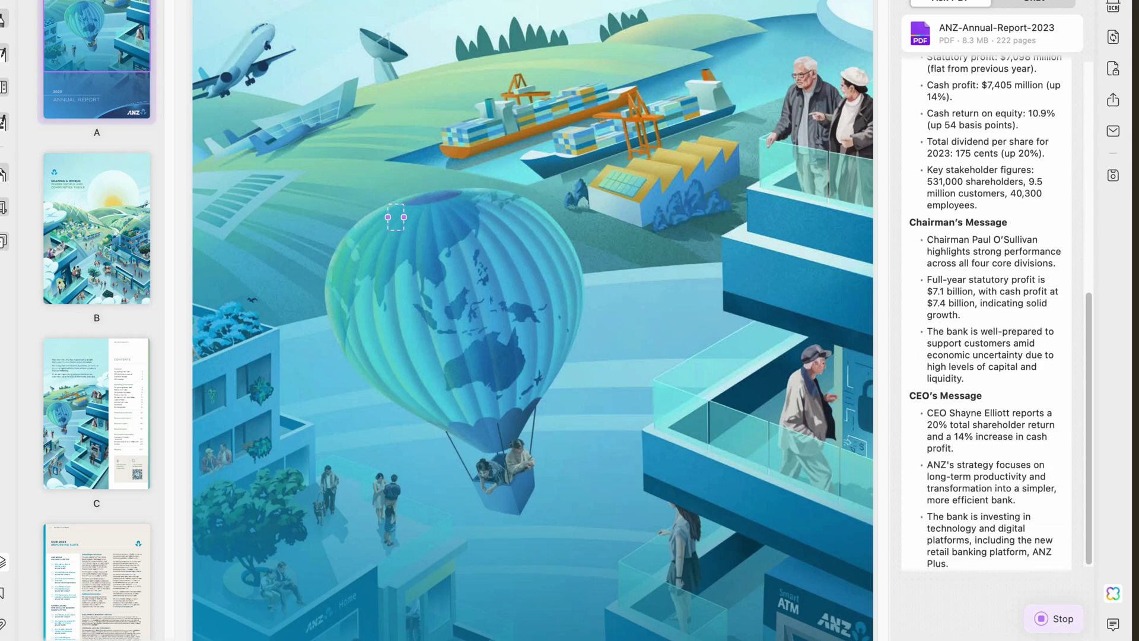
type("translate teh fo")
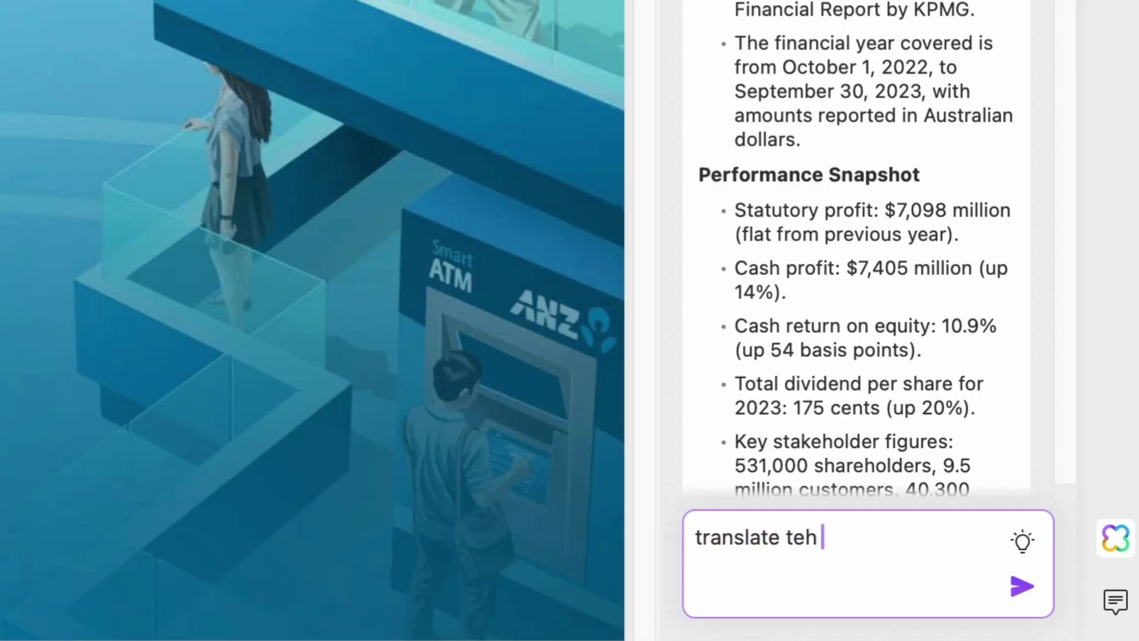
key("BackSpace")
key("BackSpace")
key("BackSpace")
key("BackSpace")
type("following to italaia")
key("BackSpace")
key("BackSpace")
key("BackSpace")
type("ian")
key("super+v")
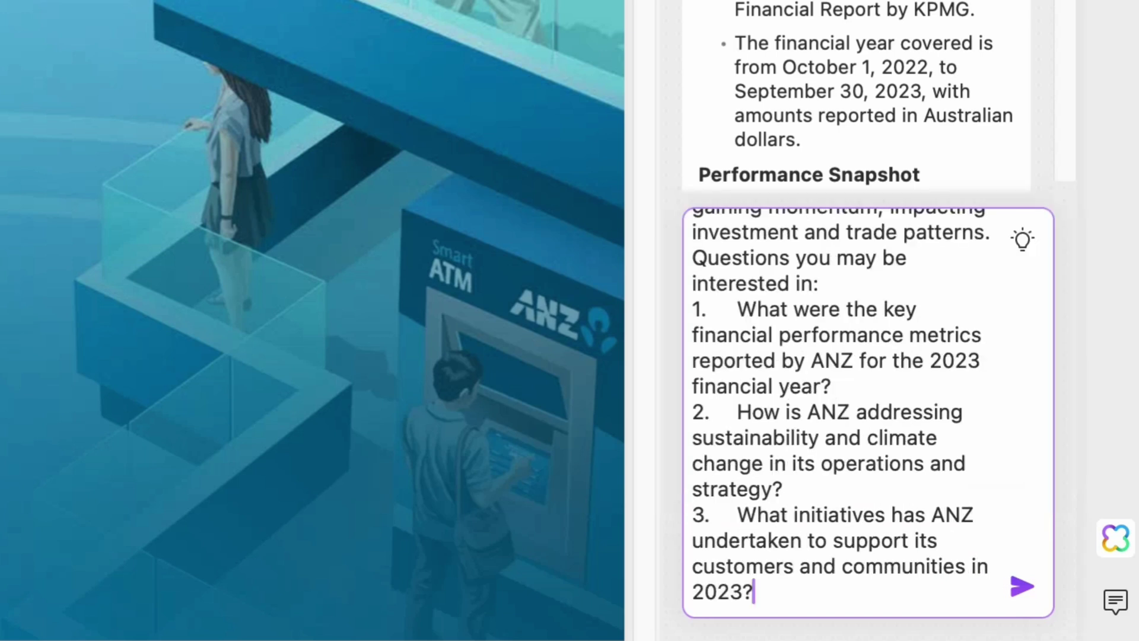
key("Return")
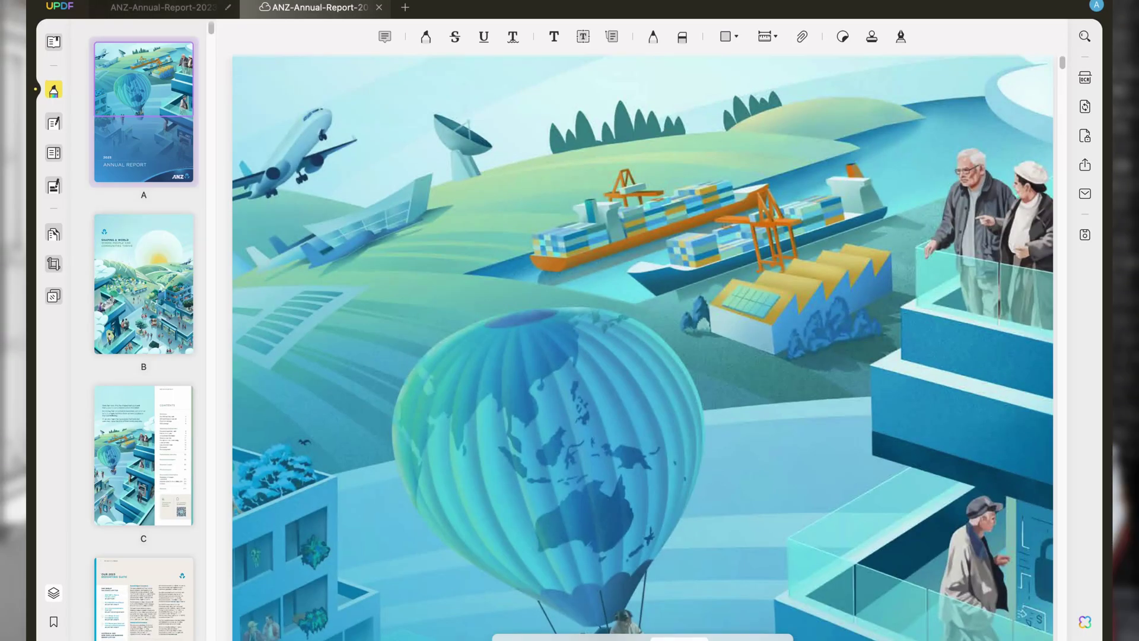
- Switch the annual report to PDF editing mode and select the balloon illustration on the cover page
left_click(54, 123)
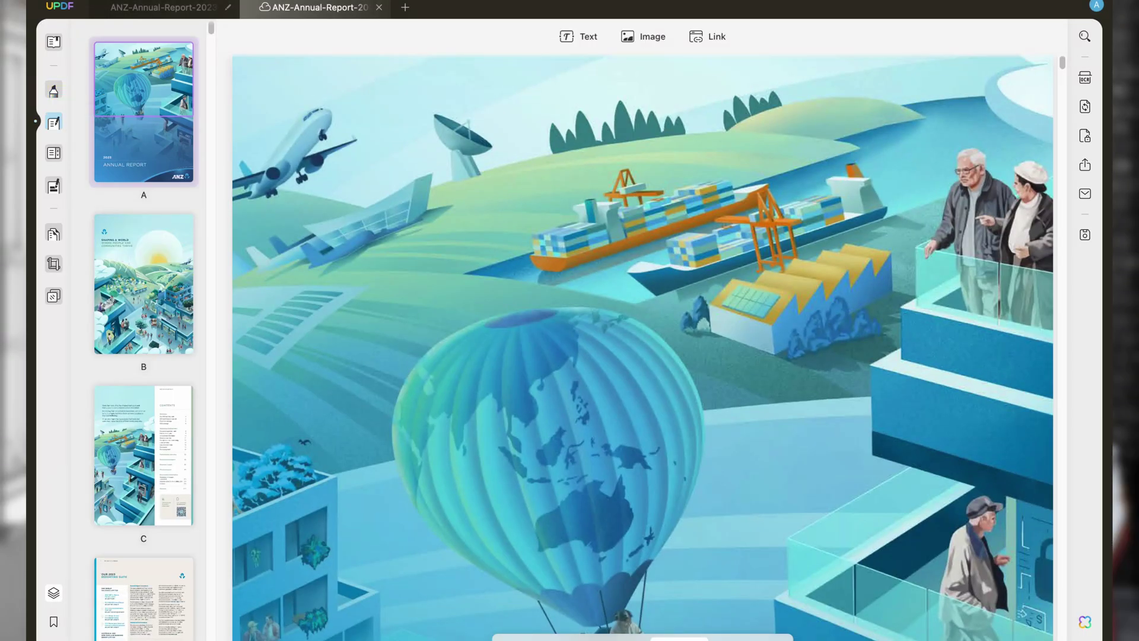
left_click(643, 347)
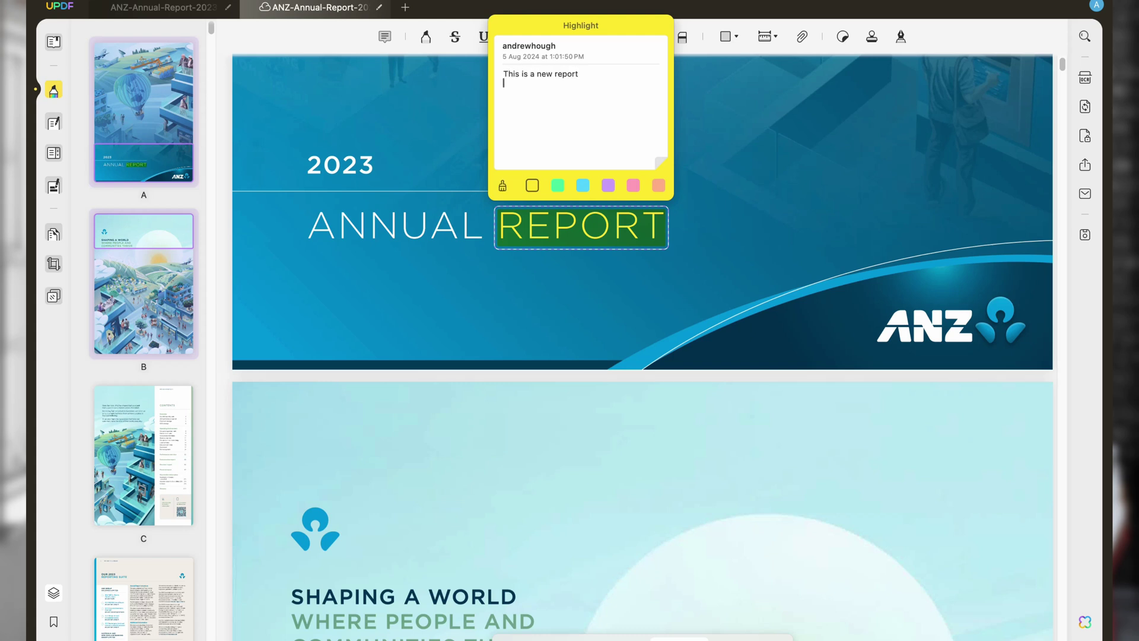
- Close the note on the highlighted word REPORT and complete the cover text box as "Welcome to our Report"
key("Escape")
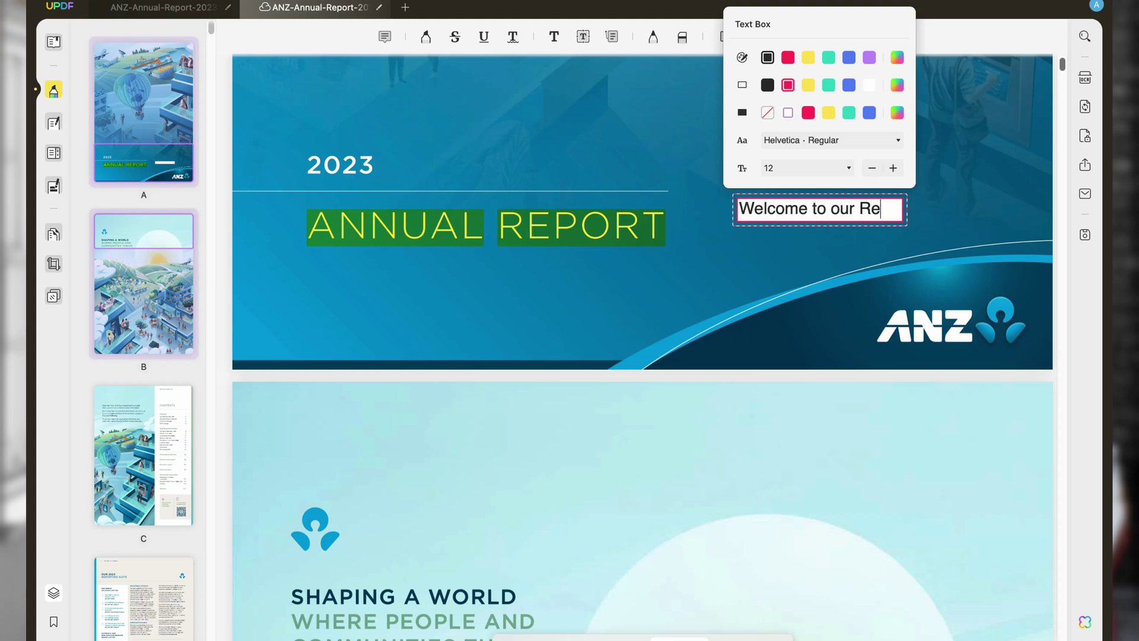
type("rt")
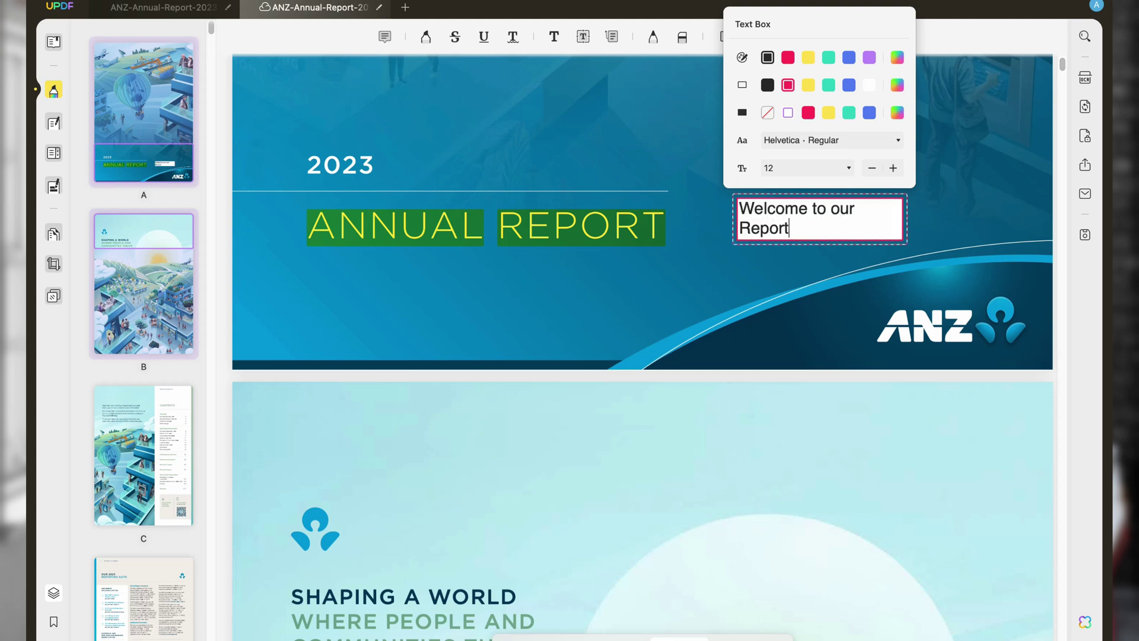
key("Escape")
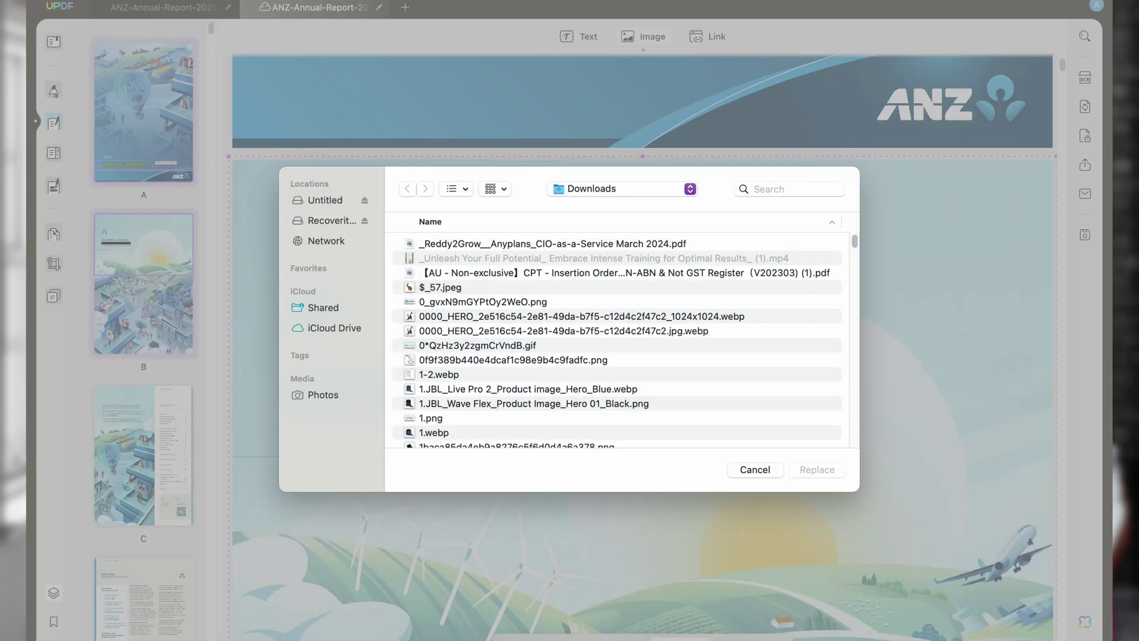
- Replace the landscape image on page B with 1.JBL_Wave Flex_Product Image_Hero 01_Black.png from Downloads
left_click(534, 403)
key("Return")
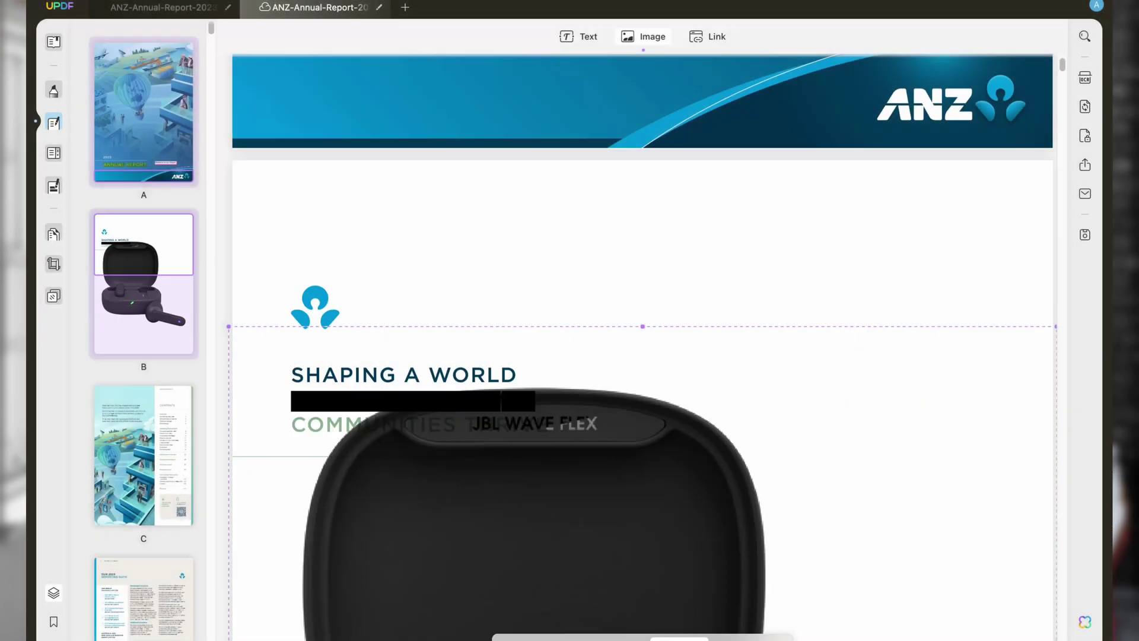
scroll(643, 356, "down", 5)
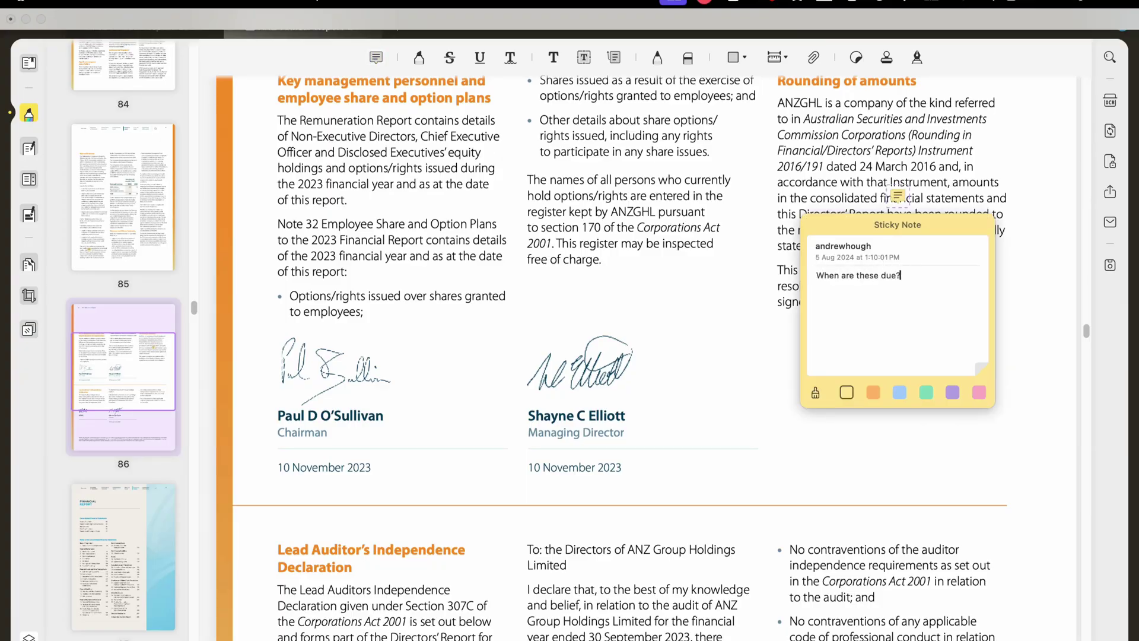
- Place a text callout on page 86 from the Note 32 paragraph to above the signatures, reading "How many shares?"
left_click(615, 57)
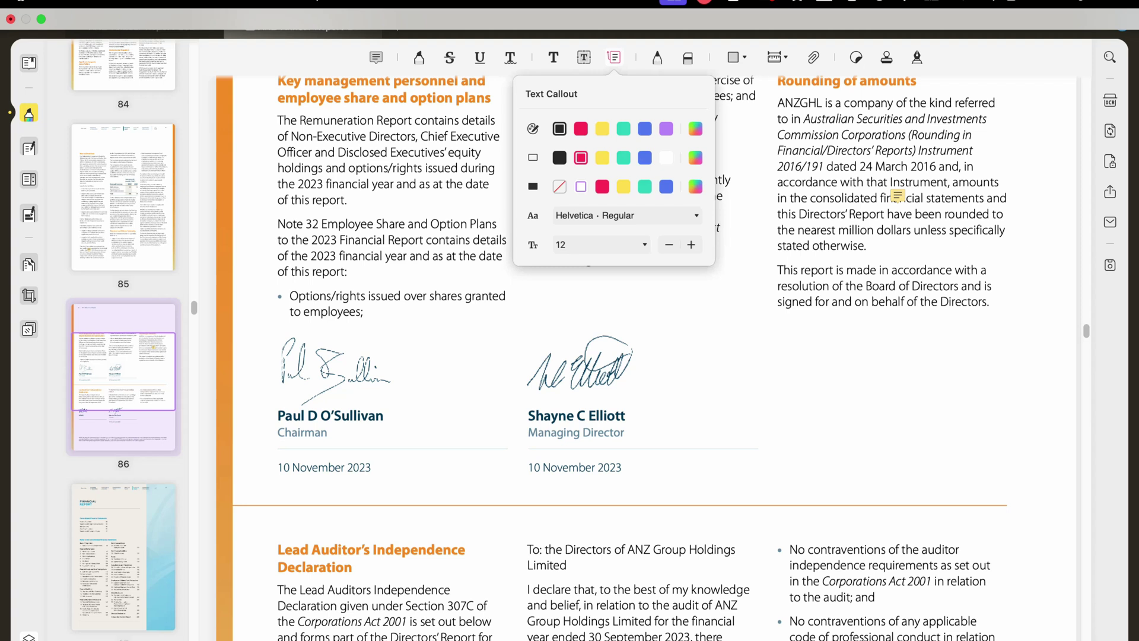
mouse_move(354, 224)
left_mouse_down()
mouse_move(356, 241)
mouse_move(451, 331)
mouse_move(477, 326)
left_mouse_up()
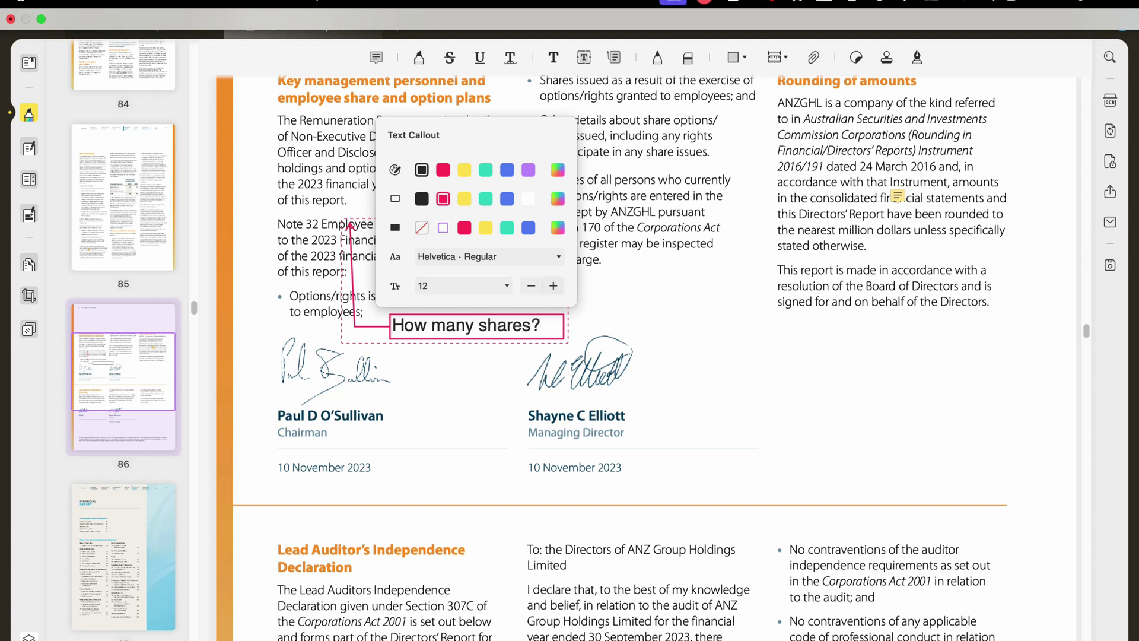
key("Escape")
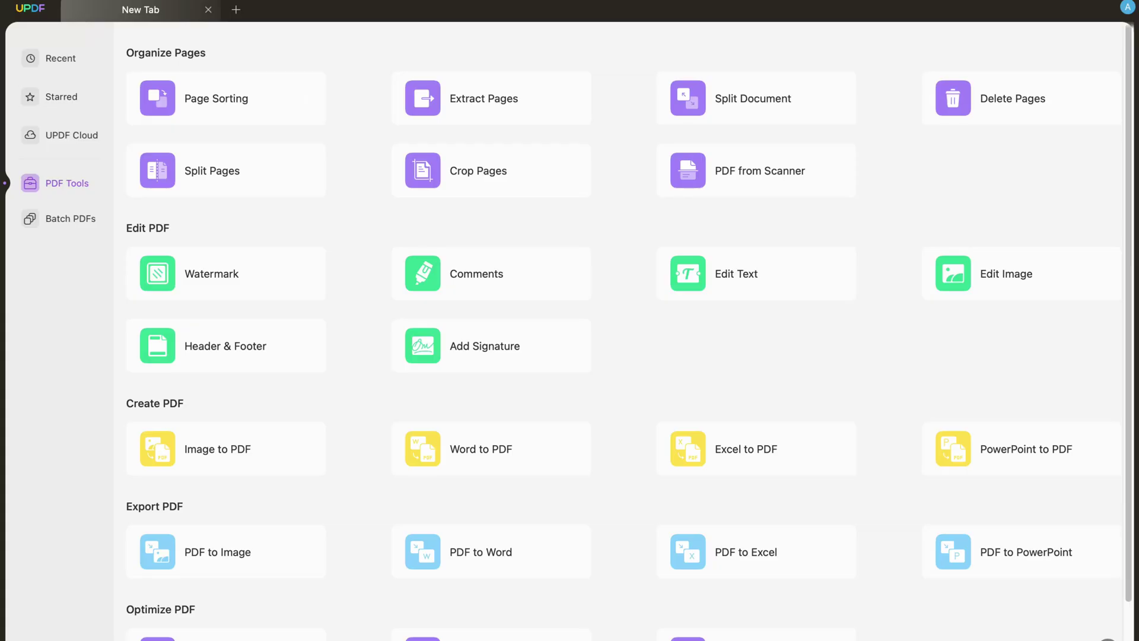
- Perform OCR on PDF example.pdf as an English searchable PDF for pages 1 to 5 and save it in Downloads
scroll(493, 356, "down", 2)
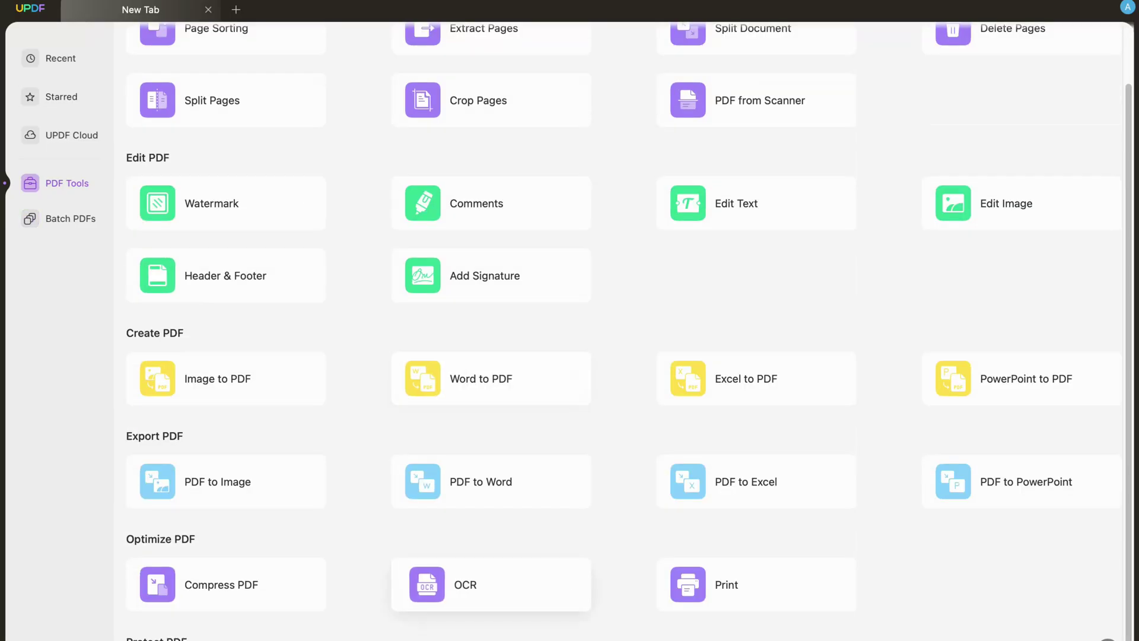
left_click(491, 585)
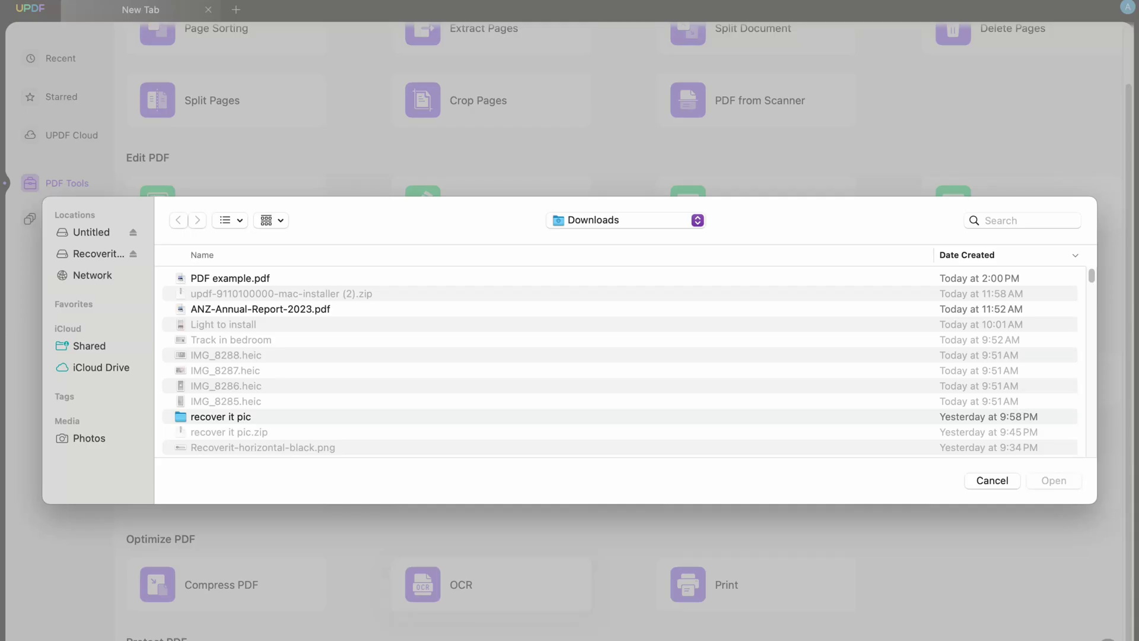
left_click(230, 277)
key("Return")
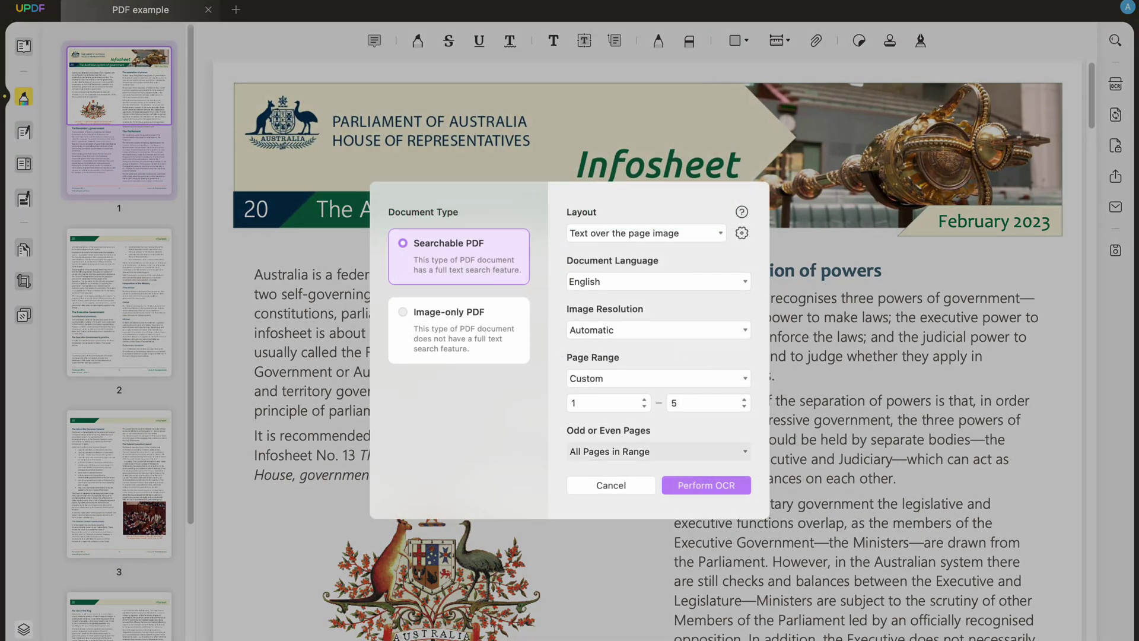
left_click(707, 485)
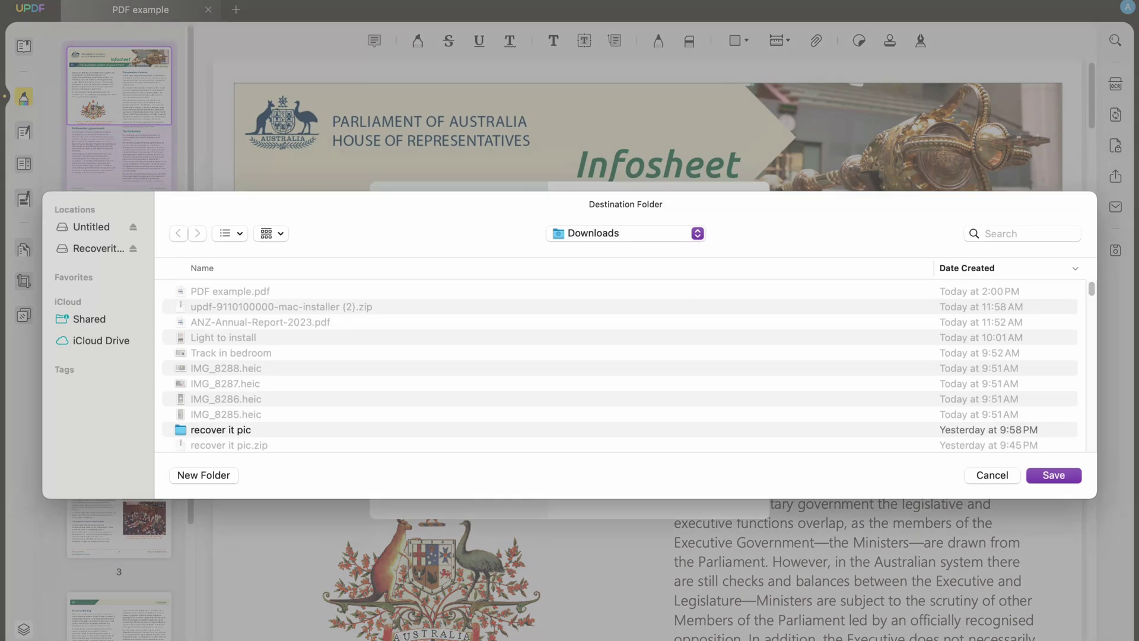
key("Return")
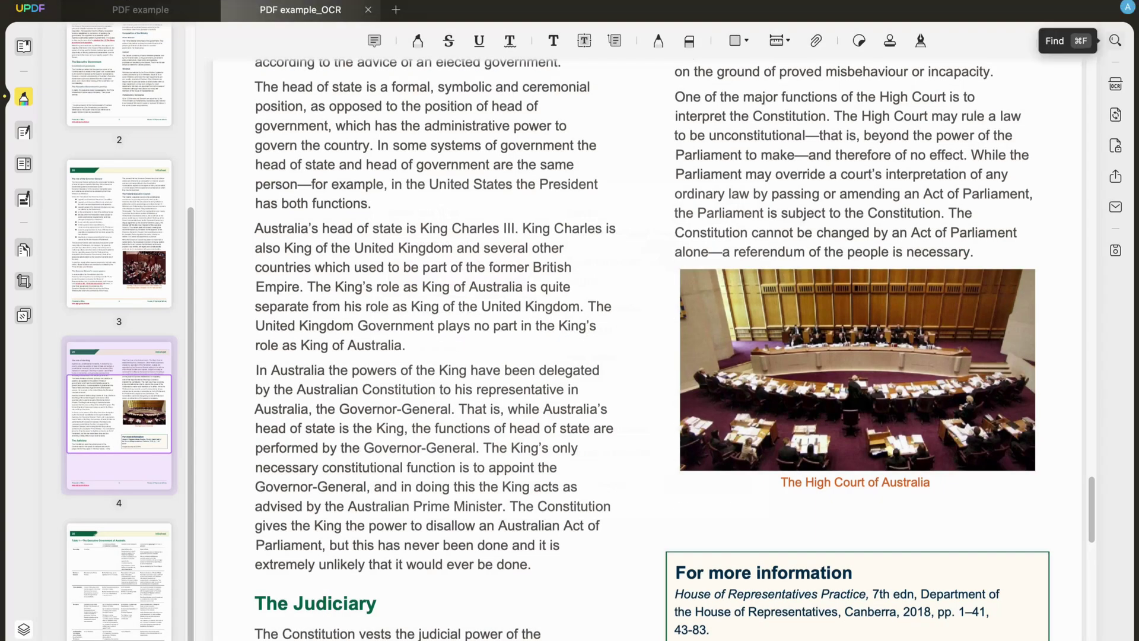
- Search the OCR document for "court" and go to the second match on page 4
left_click(1116, 41)
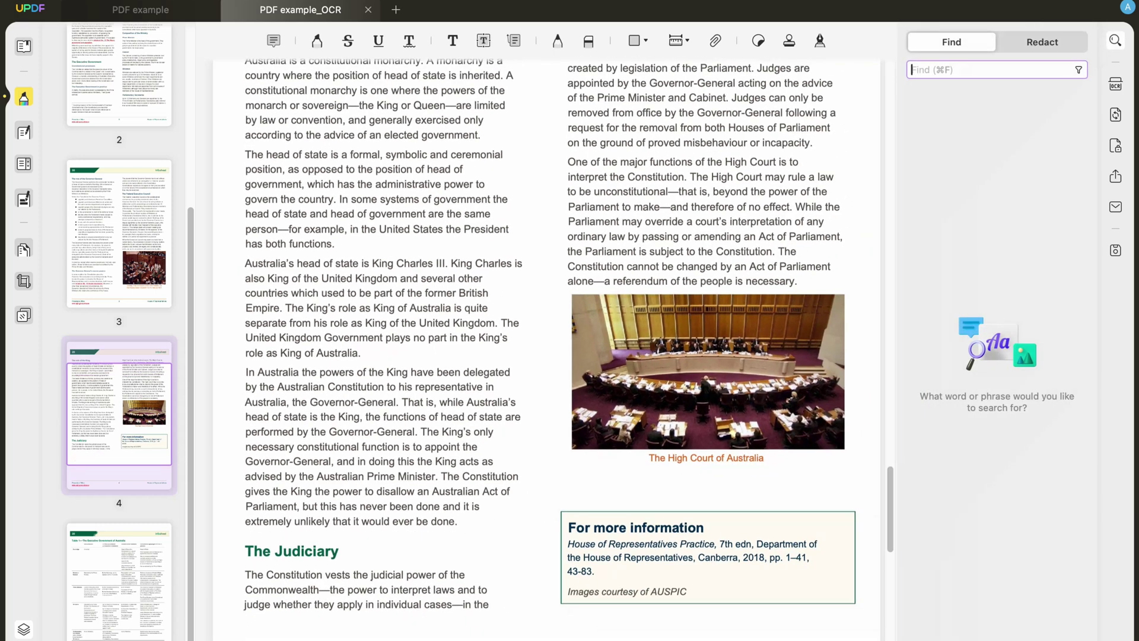
type("court")
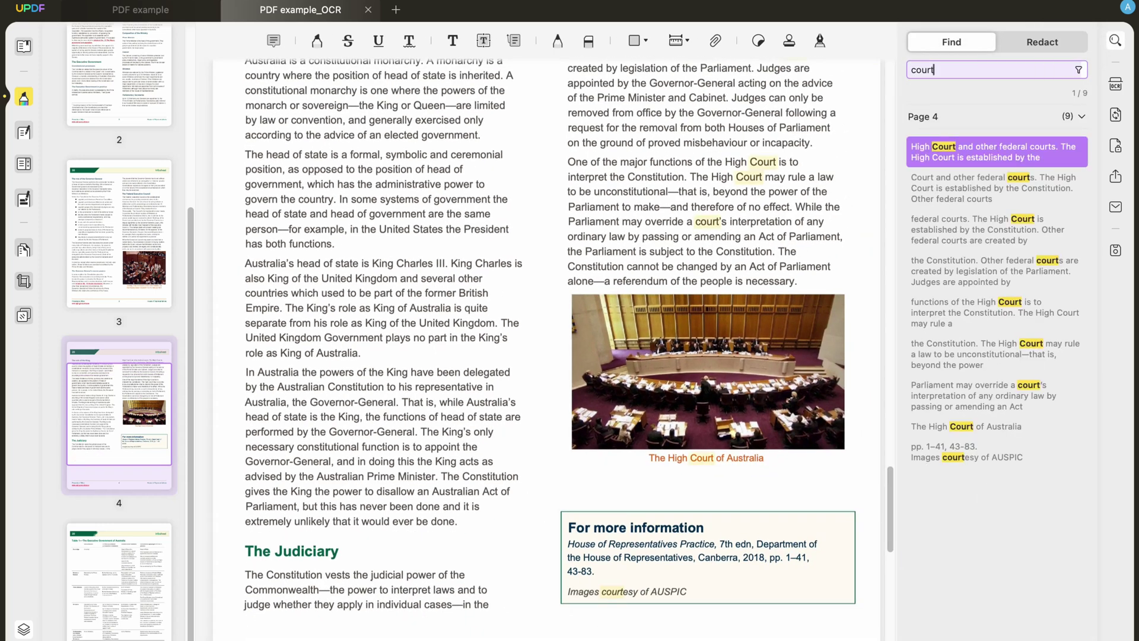
left_click(997, 188)
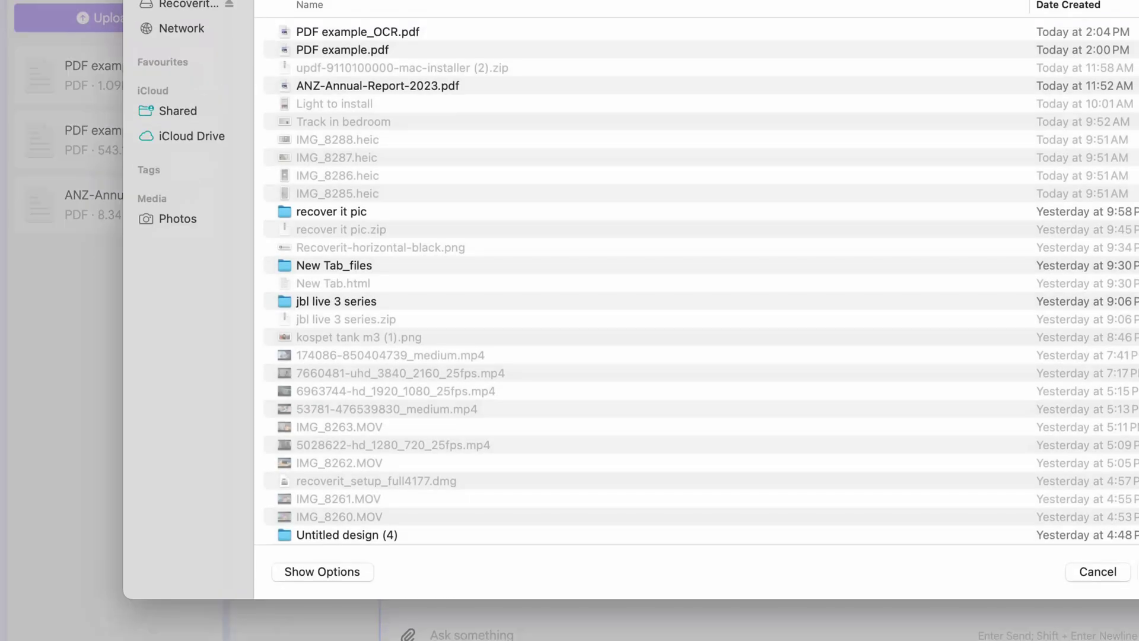
- Upload PDF example.pdf to the AI assistant and run a page-range prompt on pages 1 to 5
left_click(343, 50)
key("Return")
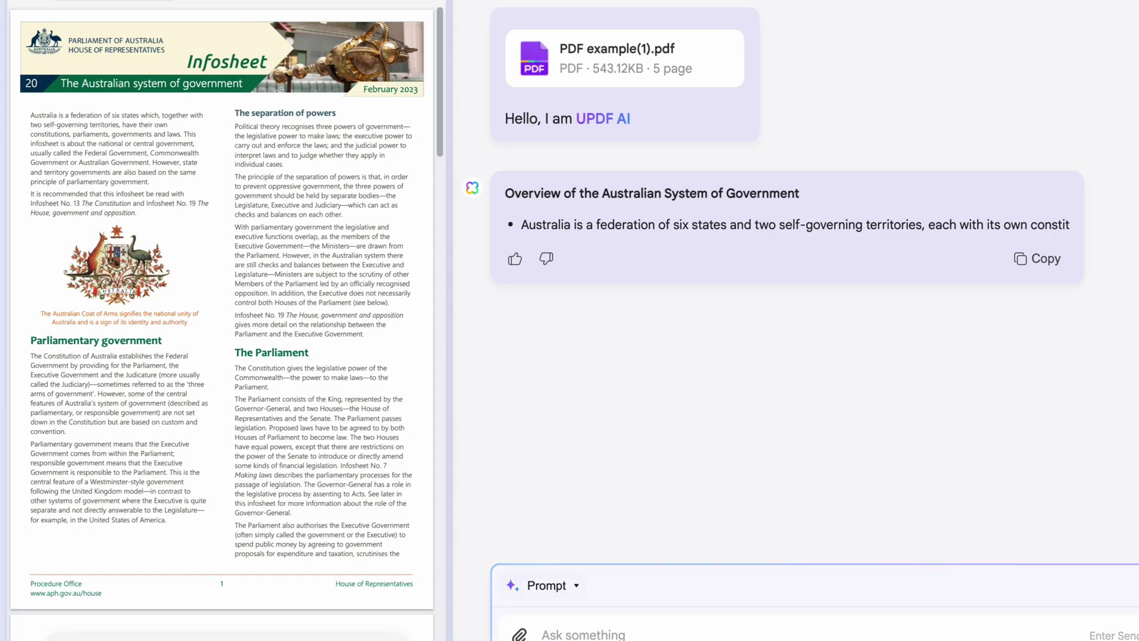
left_click(546, 585)
left_click(593, 536)
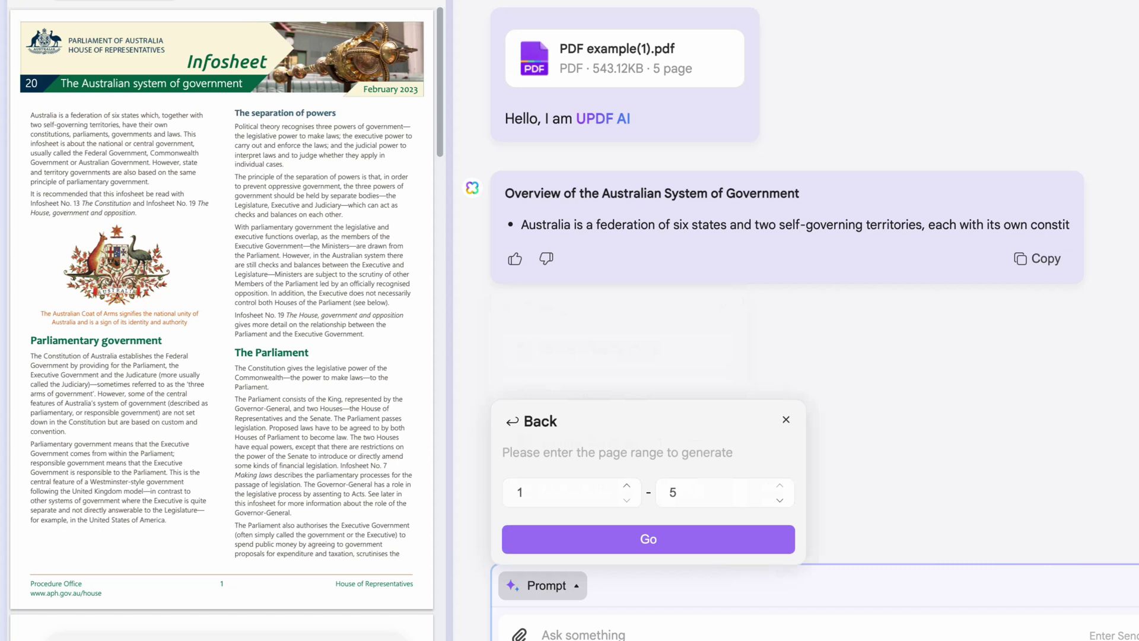
left_click(648, 539)
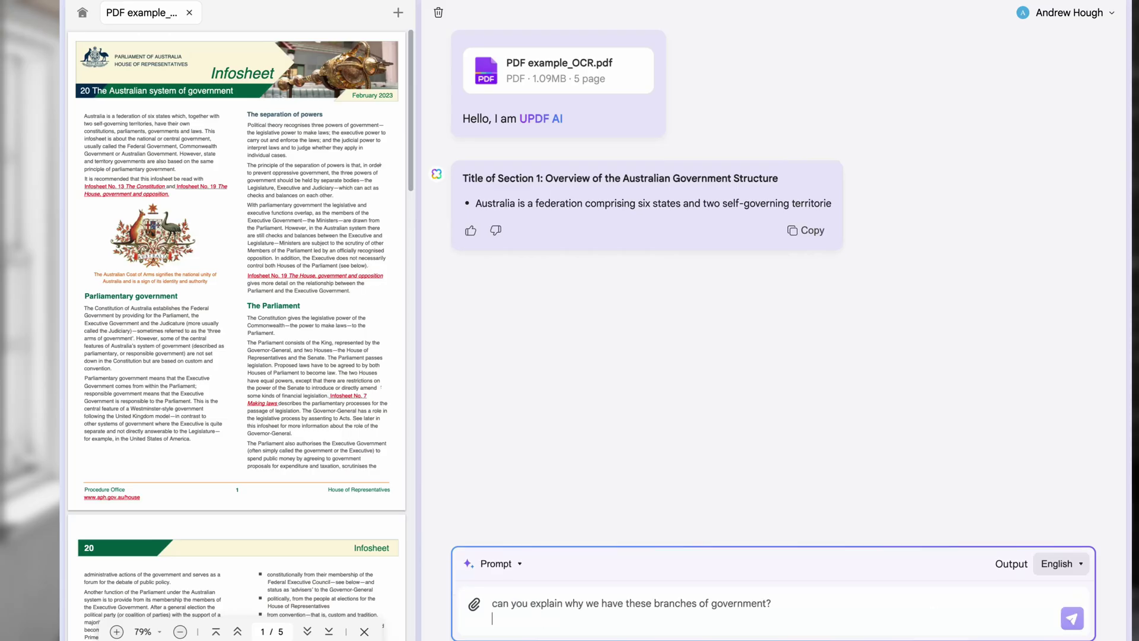
left_click(1072, 619)
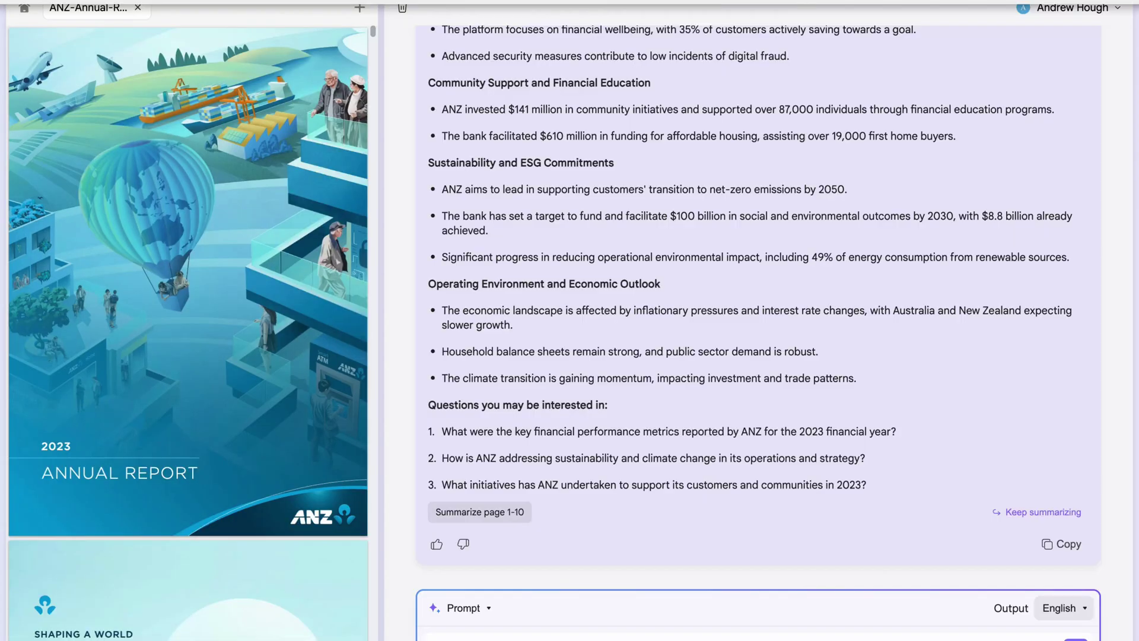
key("Return")
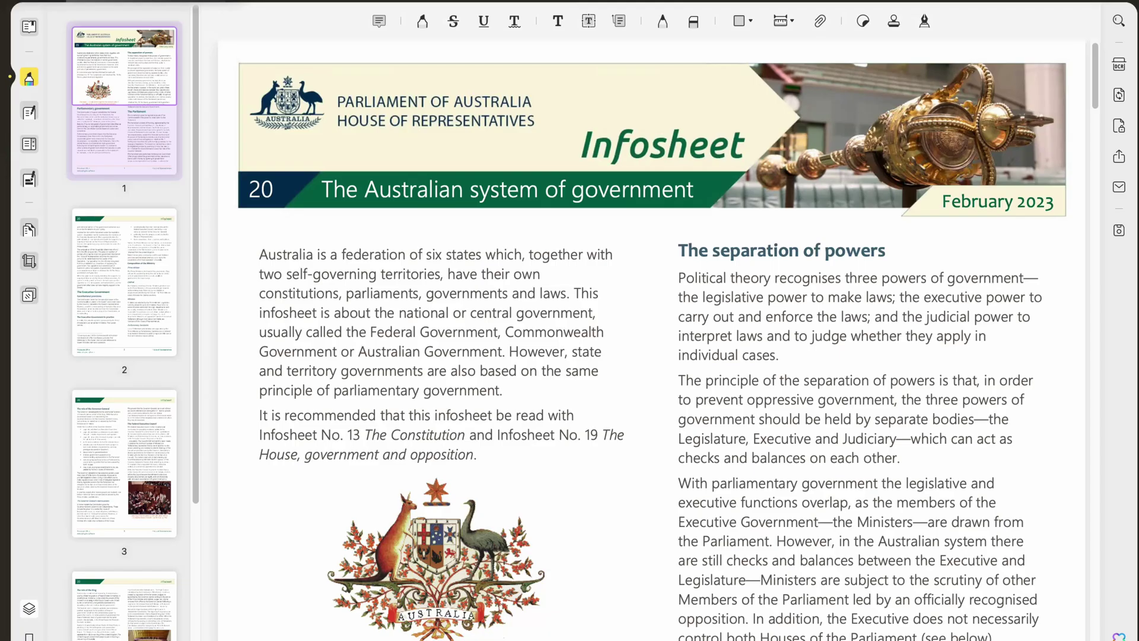
- Highlight "have their own" in the first paragraph and add a text box reading "Hello" over the lines below it
left_click(422, 21)
left_click_drag(442, 274, 543, 274)
left_click(589, 21)
left_click(493, 341)
type("Hello")
- Scribble over "theory" with the pencil and add a squiggly underline to "separation of powers" in the second paragraph under that heading
left_click(663, 22)
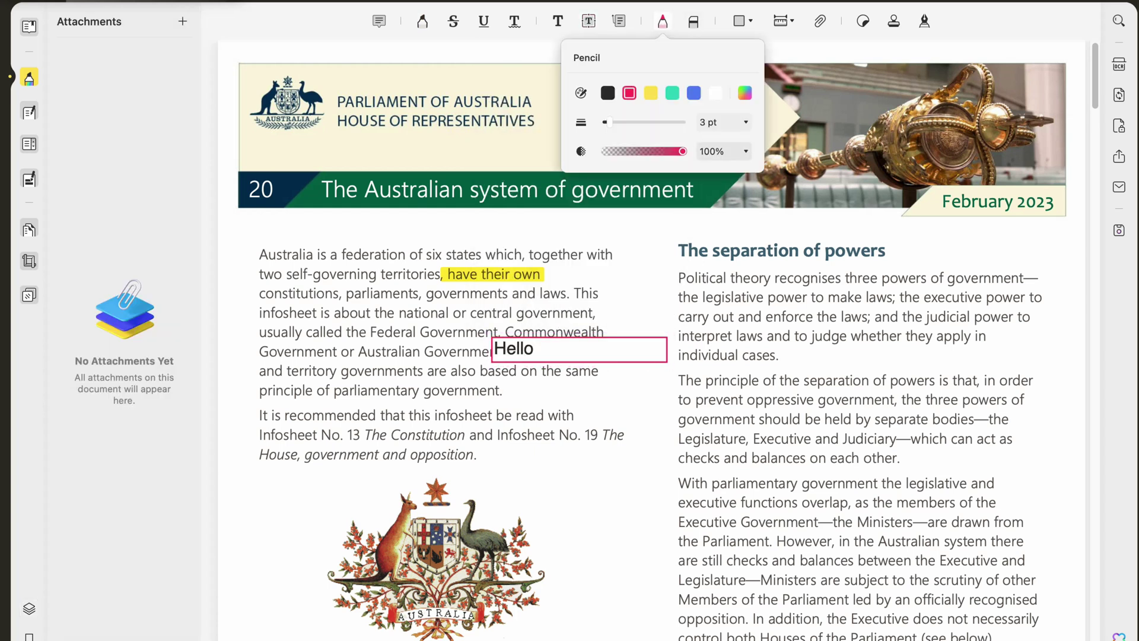
key("Escape")
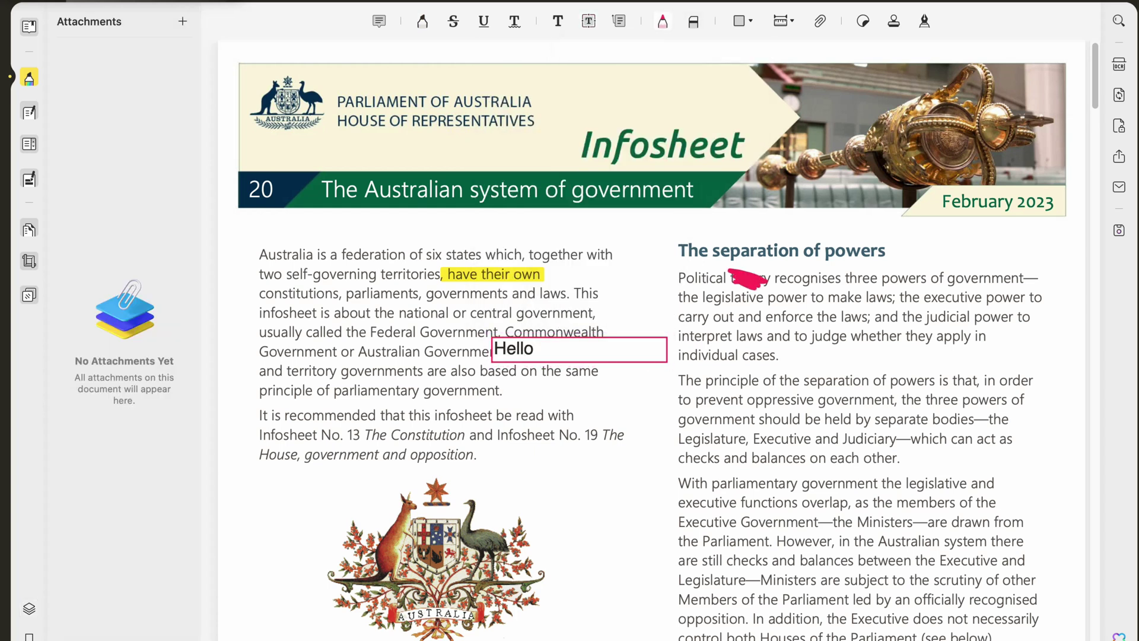
left_click(515, 21)
key("Escape")
- Place a REVISED stamp over the start of the paragraph beginning "With parliamentary government"
left_click(895, 21)
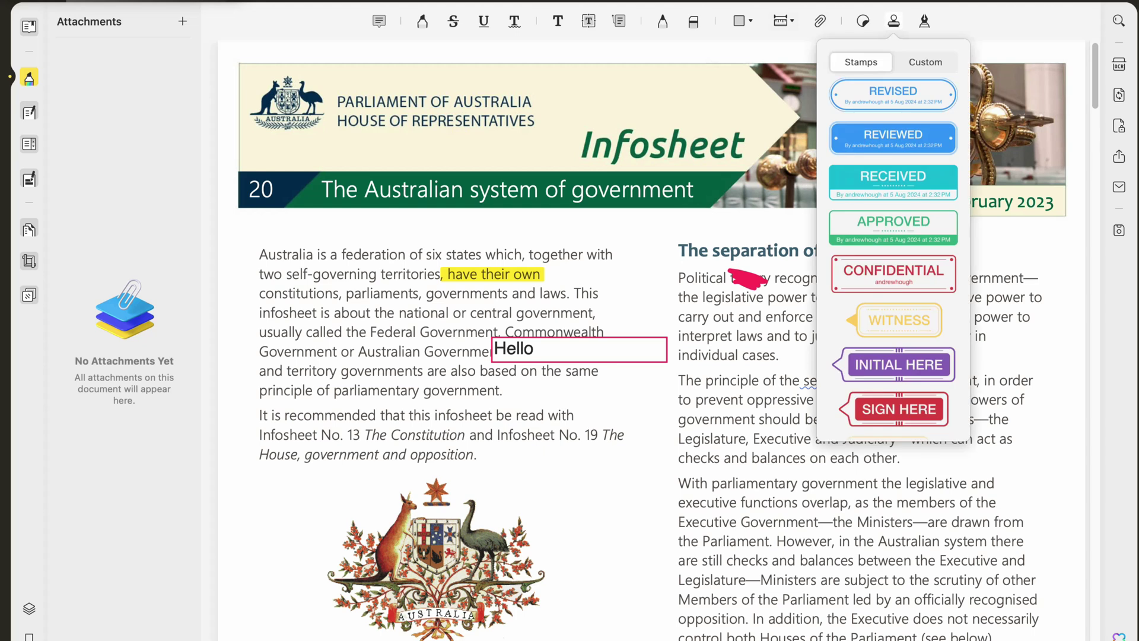
key("Escape")
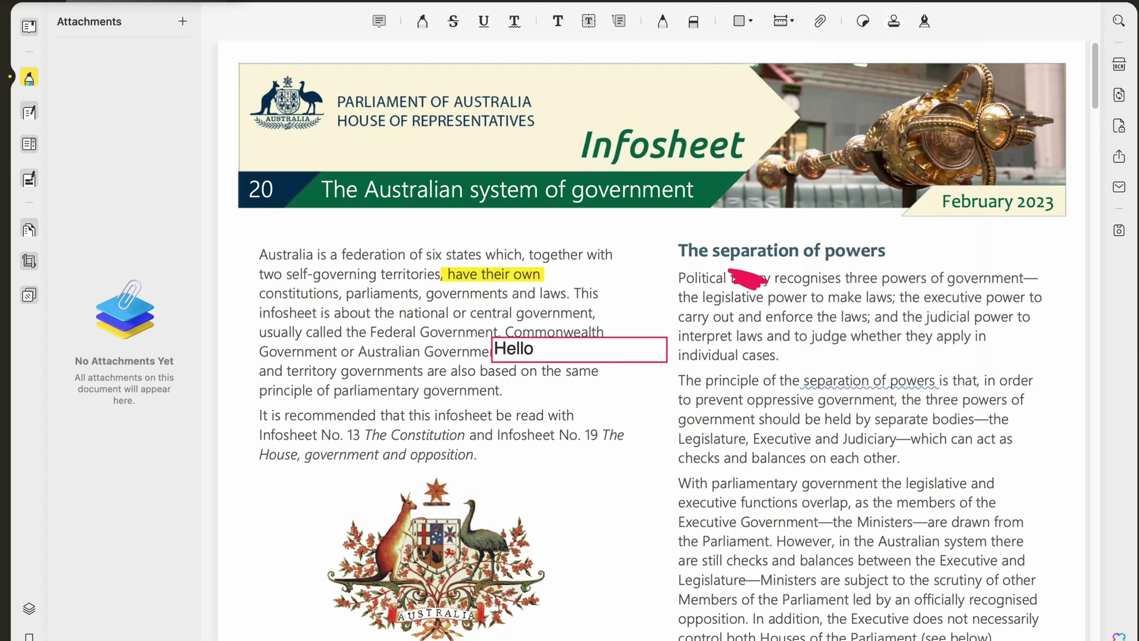
left_click(781, 487)
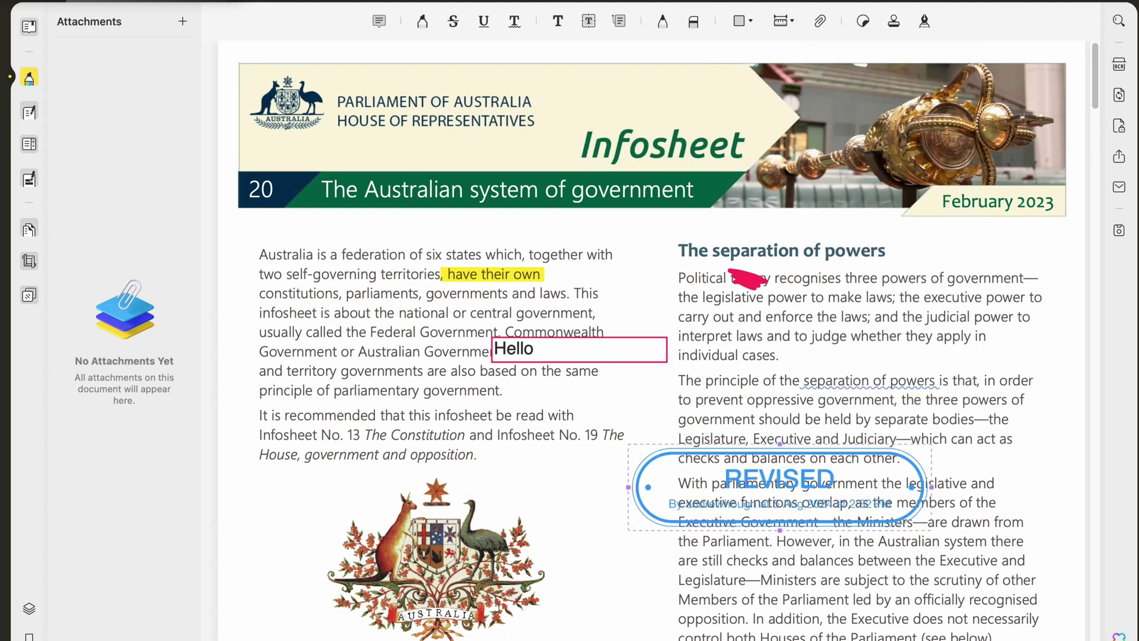